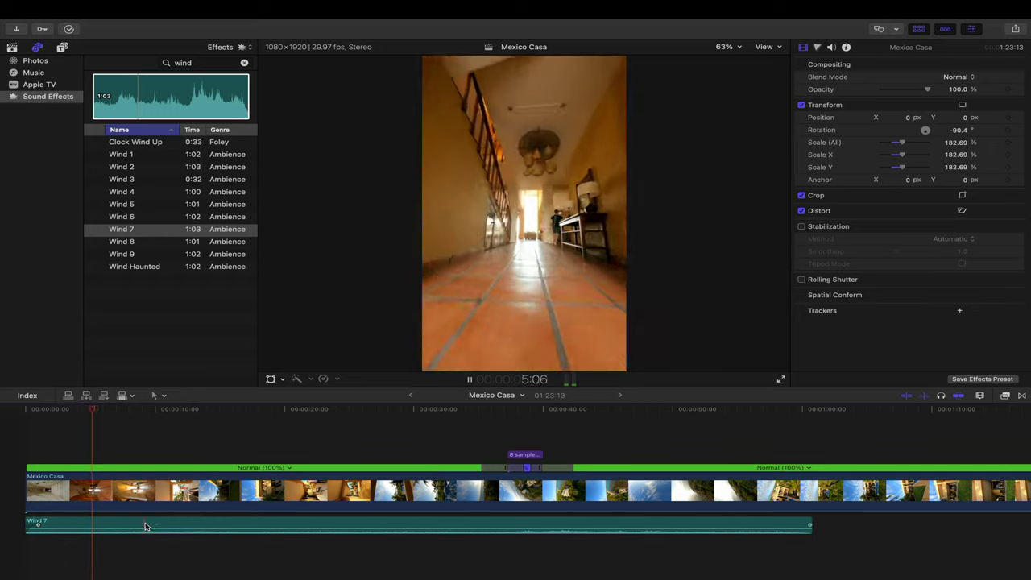
- Select a 7-second range of the Wind 7 clip starting at about 5 seconds and lower its volume to -34 dB
{"action": "left_click", "coordinate": [100, 527]}
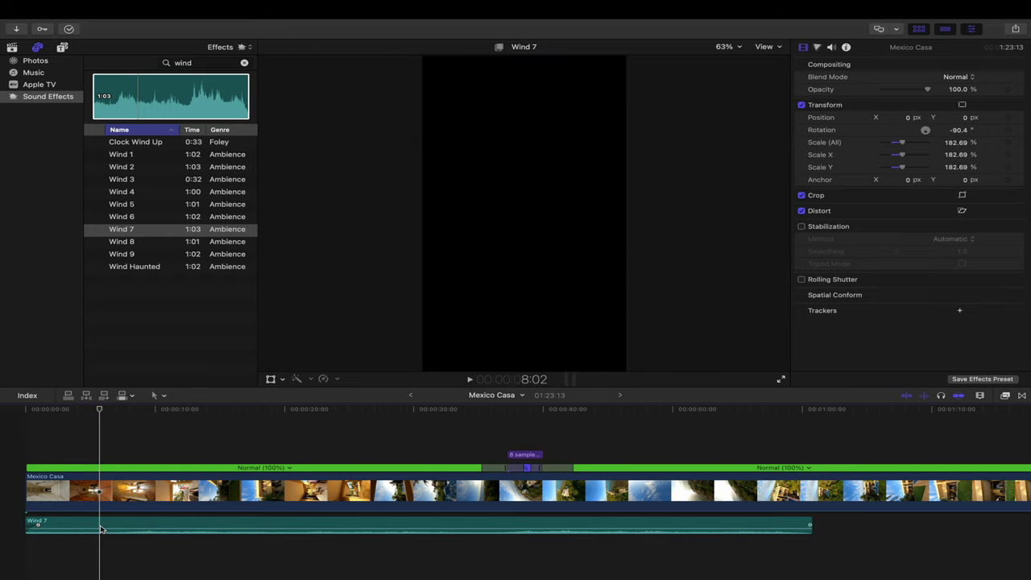
{"action": "key", "text": "super+b"}
{"action": "left_click_drag", "start_coordinate": [266, 527], "coordinate": [449, 527]}
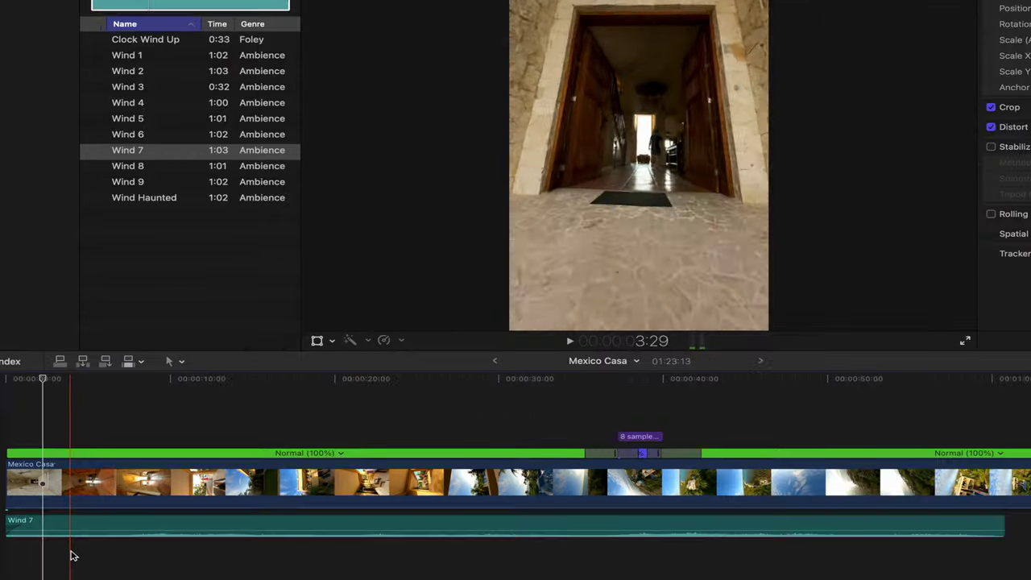
{"action": "mouse_move", "coordinate": [87, 530]}
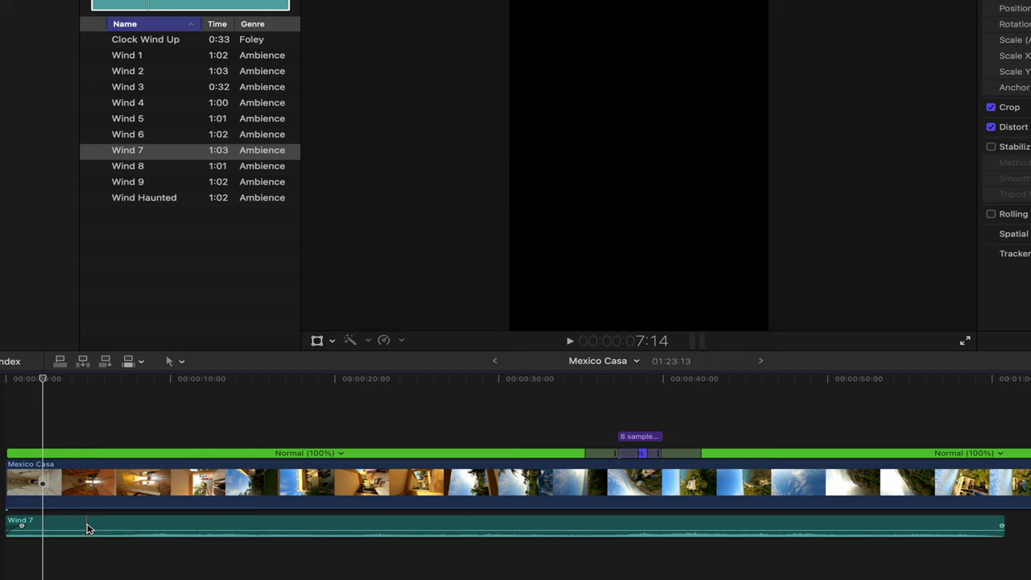
{"action": "left_click", "coordinate": [88, 527]}
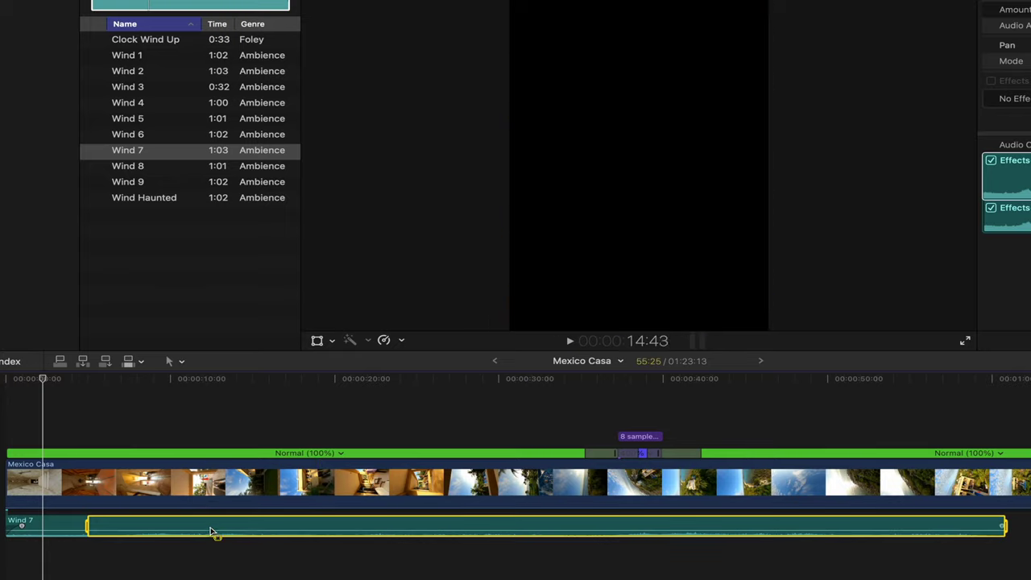
{"action": "key", "text": "o"}
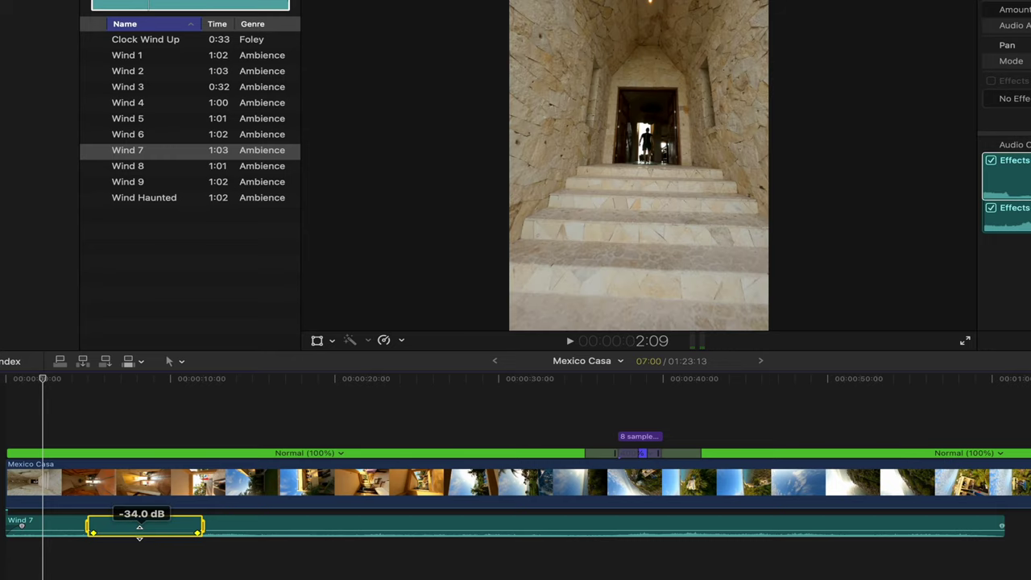
{"action": "left_click_drag", "start_coordinate": [139, 534], "coordinate": [139, 534]}
- Play from the beginning and move the Wind 7 volume keyframes at both ends of the dip earlier, making the level changes more gradual
{"action": "left_click", "coordinate": [23, 551]}
{"action": "key", "text": "space"}
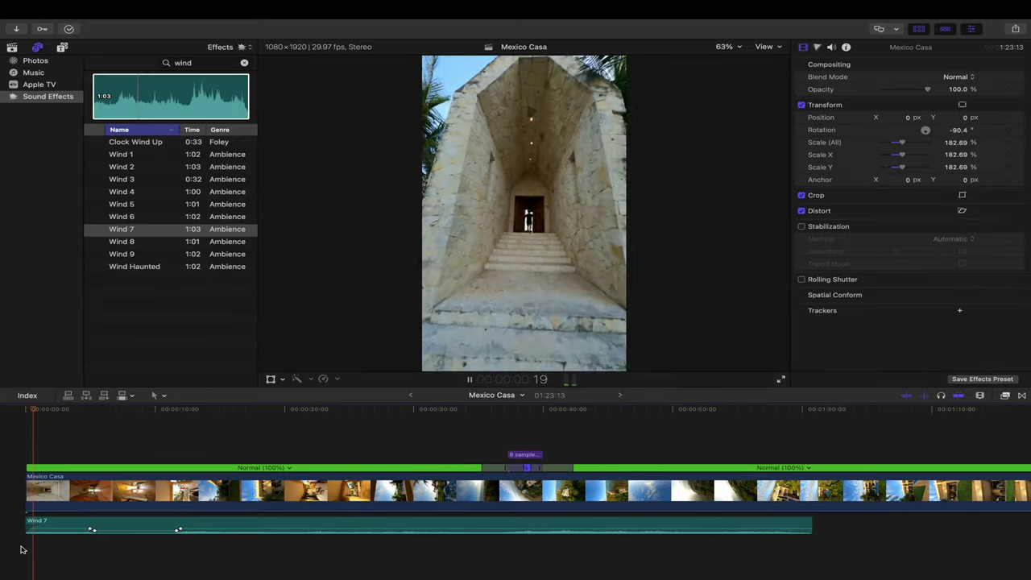
{"action": "key", "text": "XF86AudioRaiseVolume"}
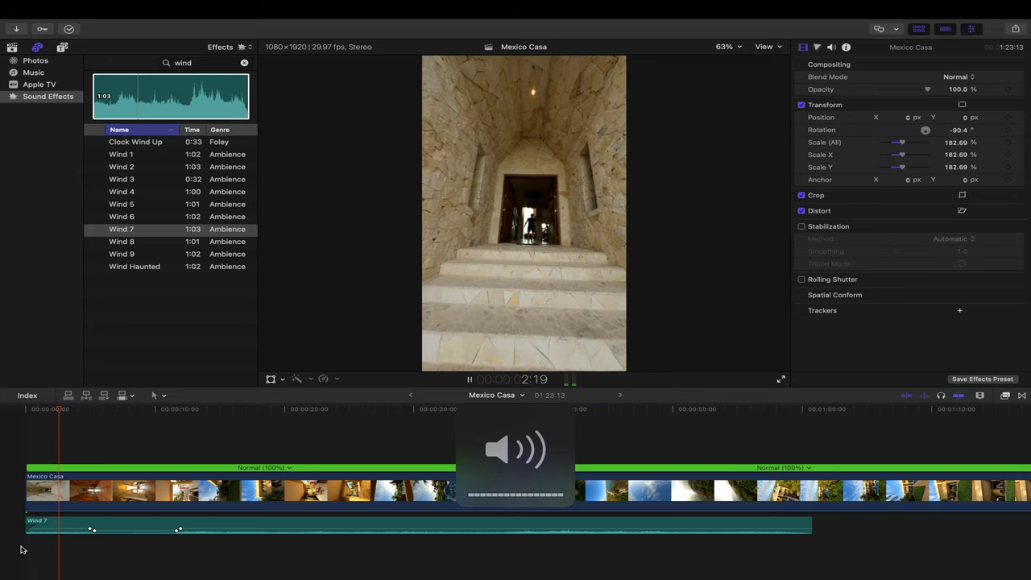
{"action": "left_click_drag", "start_coordinate": [91, 529], "coordinate": [70, 531]}
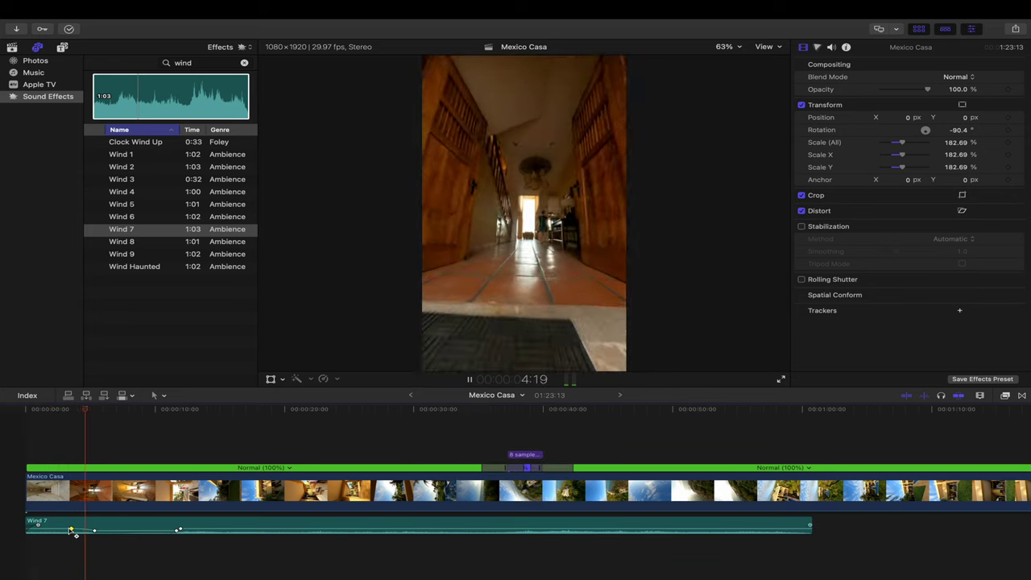
{"action": "key", "text": "space"}
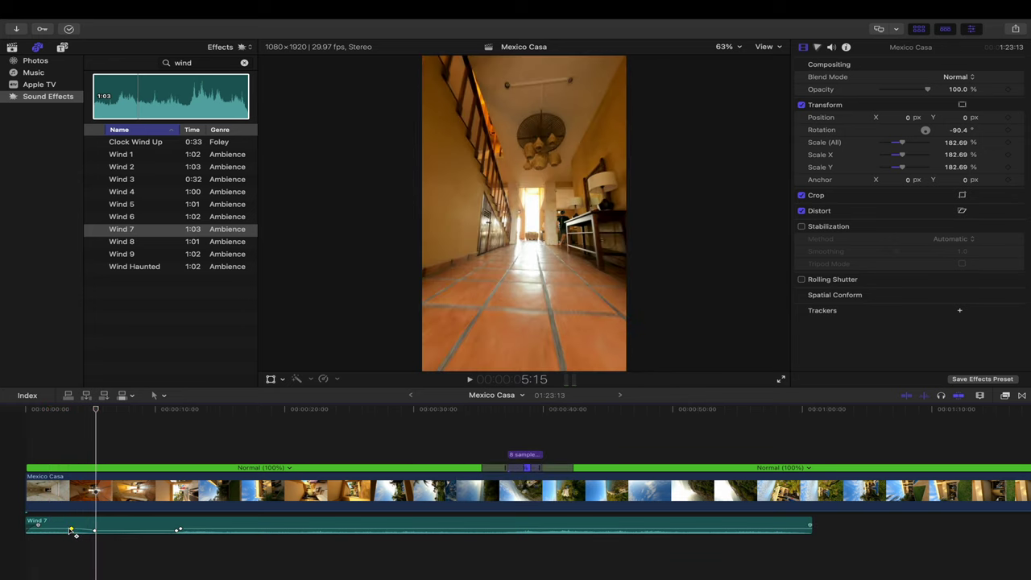
{"action": "key", "text": "space"}
{"action": "left_click_drag", "start_coordinate": [177, 530], "coordinate": [160, 534]}
{"action": "key", "text": "space"}
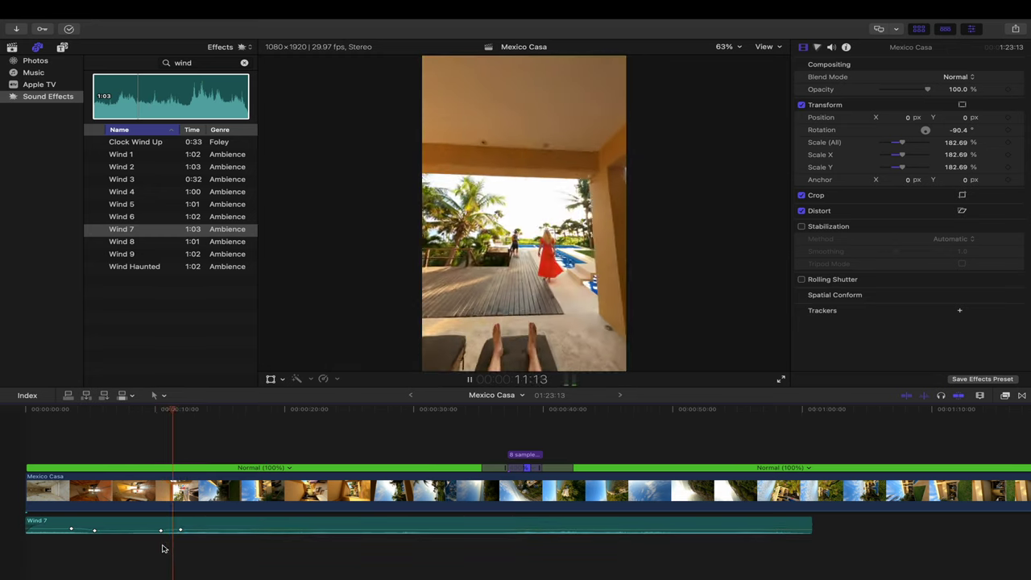
- Add the mangrove_forest_rain_with_background_birds_binaural clip from the imported media beneath the video, starting at about 11 seconds
{"action": "left_click", "coordinate": [12, 48]}
{"action": "scroll", "coordinate": [181, 220], "scroll_direction": "down", "scroll_amount": 10}
{"action": "scroll", "coordinate": [181, 219], "scroll_direction": "up", "scroll_amount": 2}
{"action": "scroll", "coordinate": [181, 219], "scroll_direction": "down", "scroll_amount": 10}
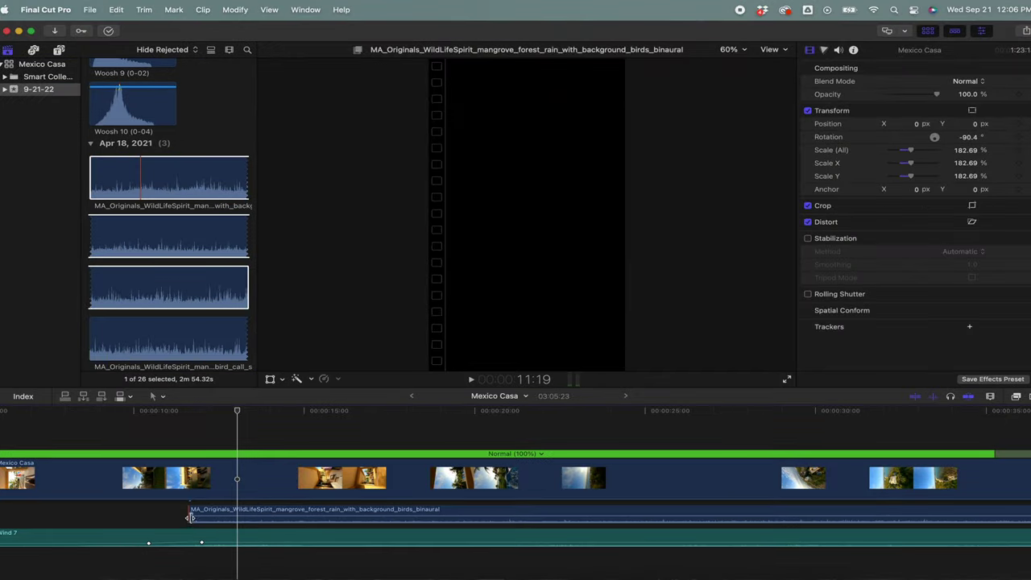
{"action": "left_click_drag", "start_coordinate": [278, 512], "coordinate": [265, 512]}
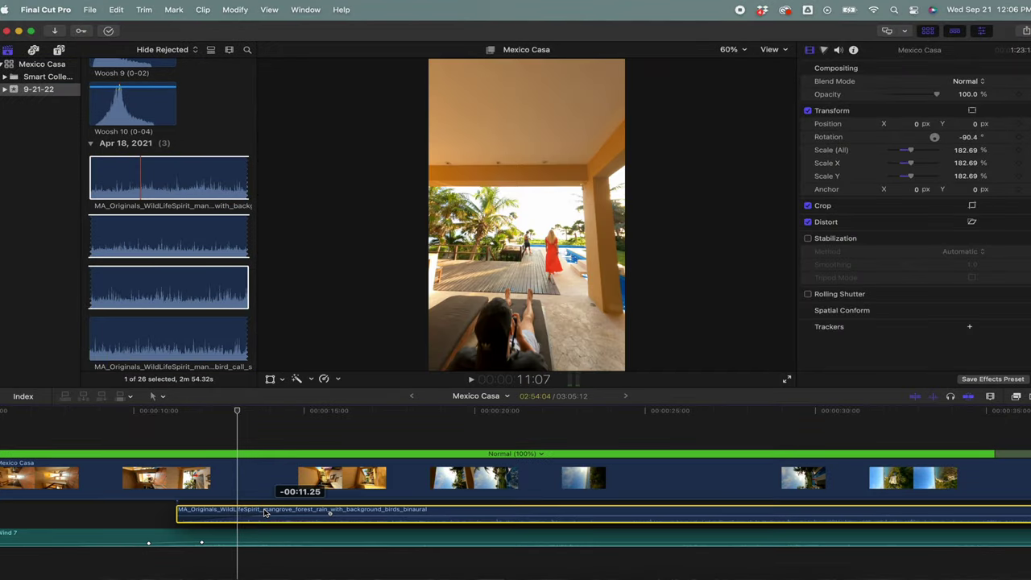
- Play back the transition from the wind sound into the mangrove rain sound
{"action": "left_click", "coordinate": [164, 433]}
{"action": "key", "text": "space"}
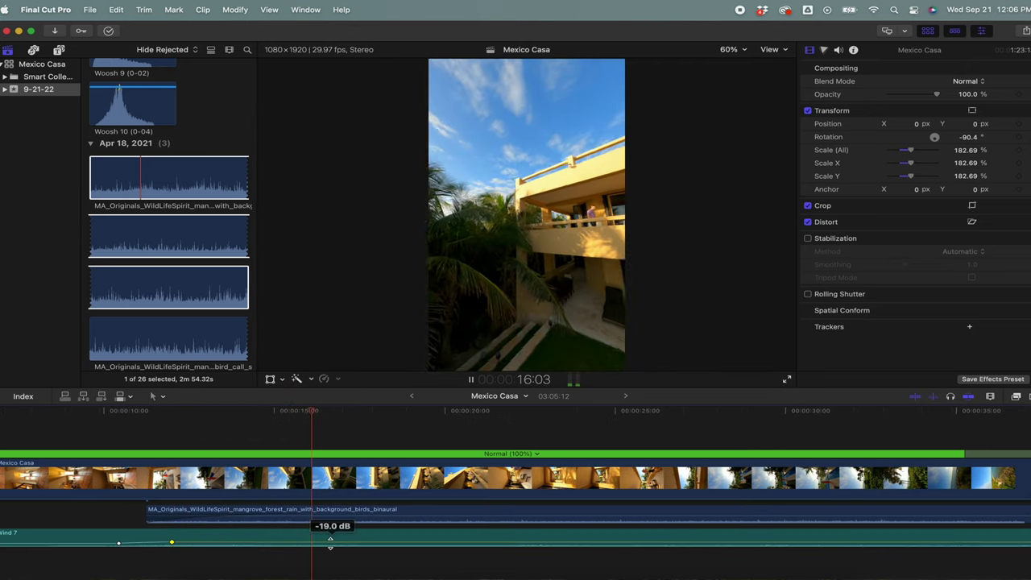
{"action": "key", "text": "space"}
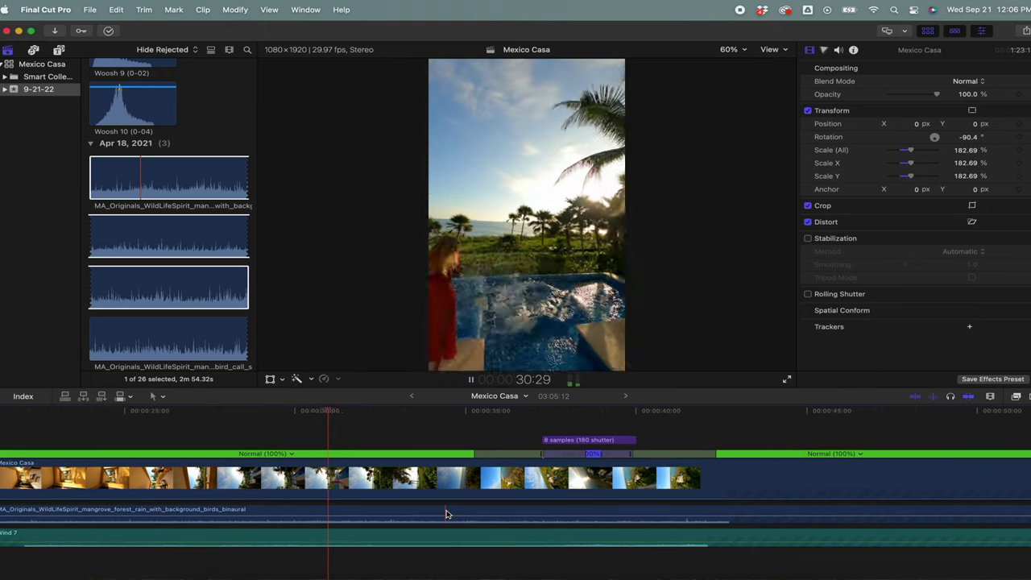
- Cut off the mangrove rain clip at about 42 seconds and fade out its end
{"action": "key", "text": "super+minus"}
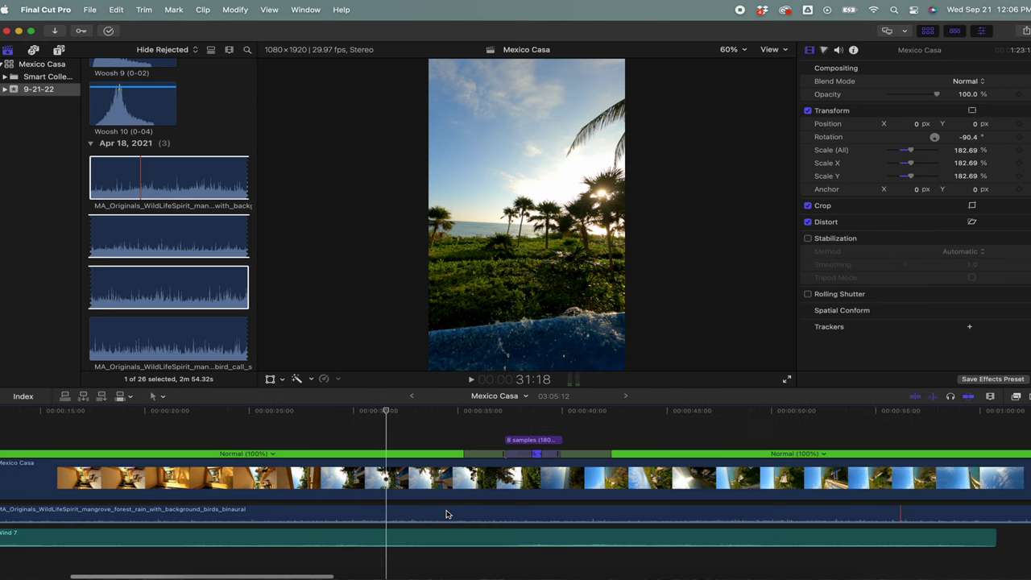
{"action": "scroll", "coordinate": [446, 514], "scroll_direction": "left", "scroll_amount": 1}
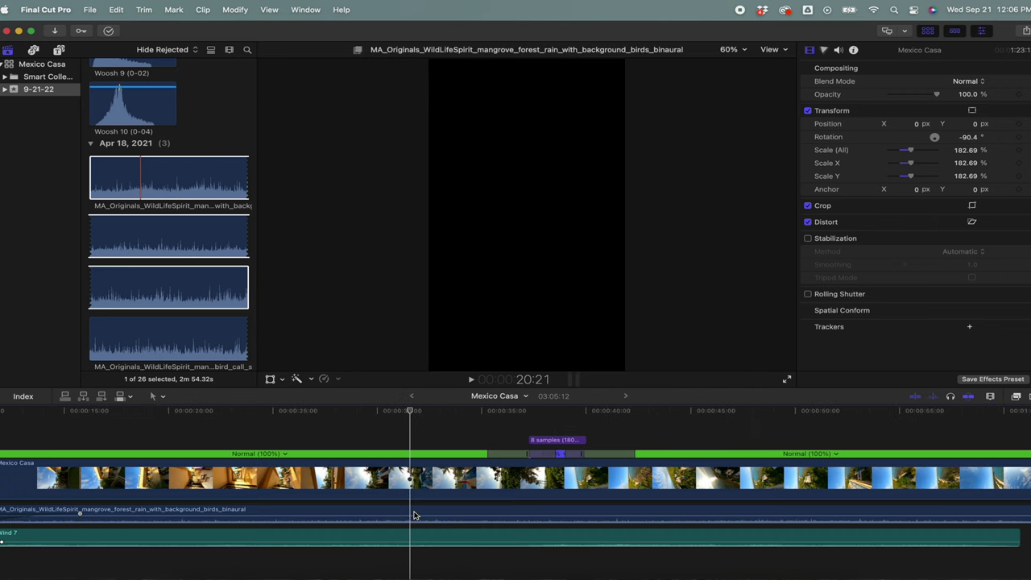
{"action": "left_click", "coordinate": [626, 513]}
{"action": "key", "text": "Delete"}
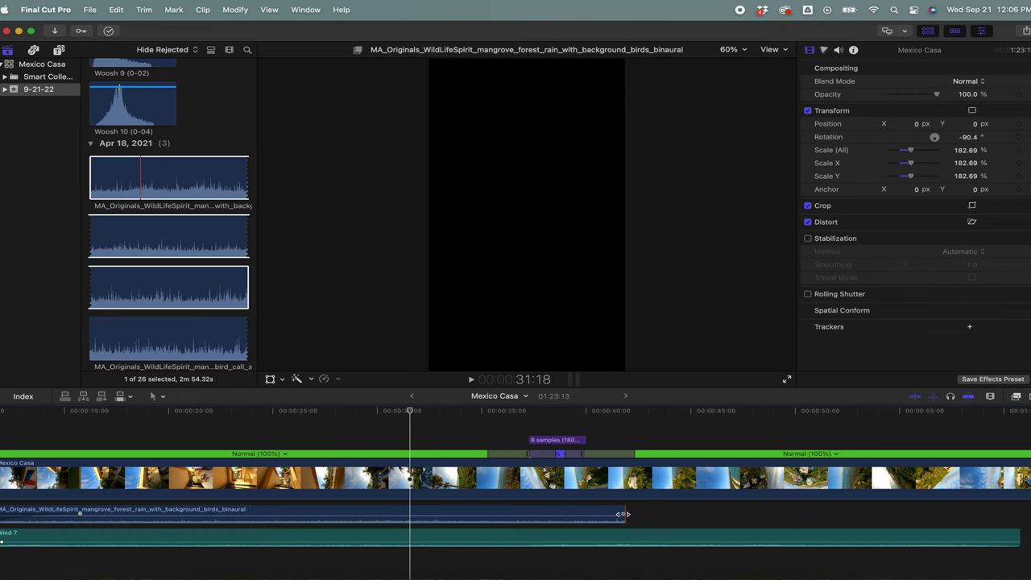
{"action": "left_click", "coordinate": [622, 514]}
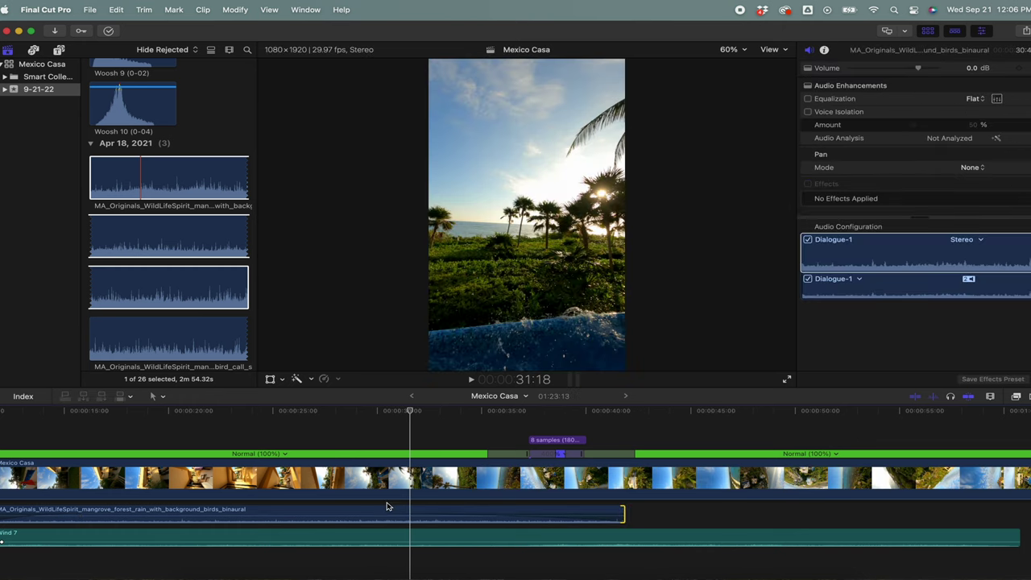
- Place the RhodeIslandOceanWaves_3 clip beneath the video at about 31 seconds and trim about 1.5 seconds off its start
{"action": "left_click", "coordinate": [222, 228]}
{"action": "scroll", "coordinate": [181, 166], "scroll_direction": "up", "scroll_amount": 10}
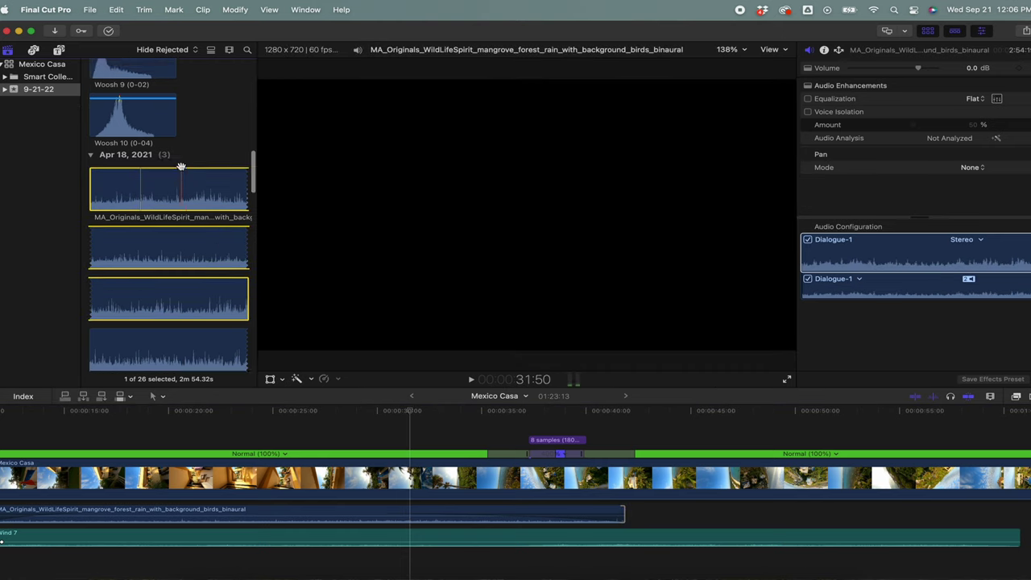
{"action": "left_click", "coordinate": [125, 145]}
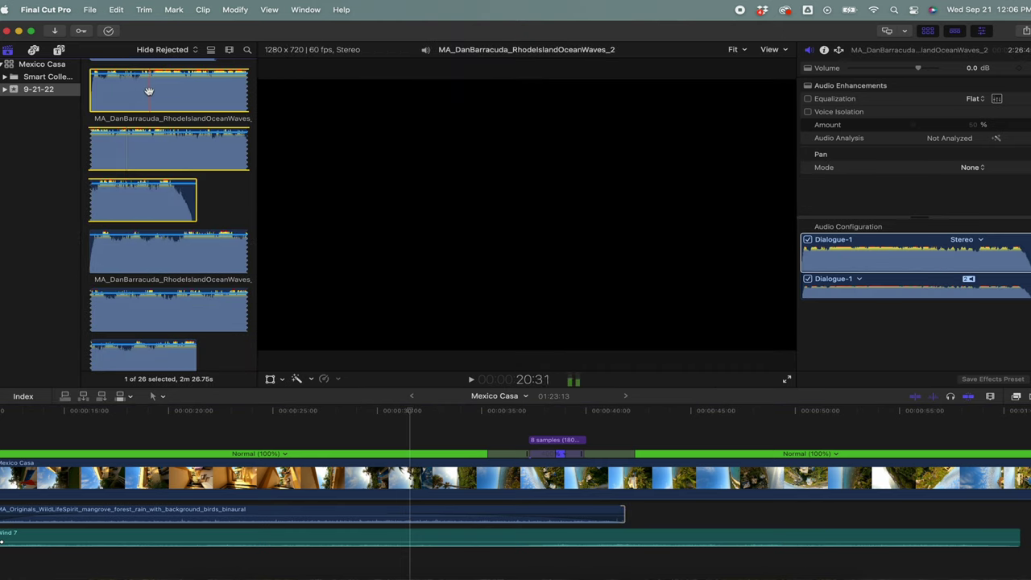
{"action": "left_click_drag", "start_coordinate": [151, 255], "coordinate": [427, 532]}
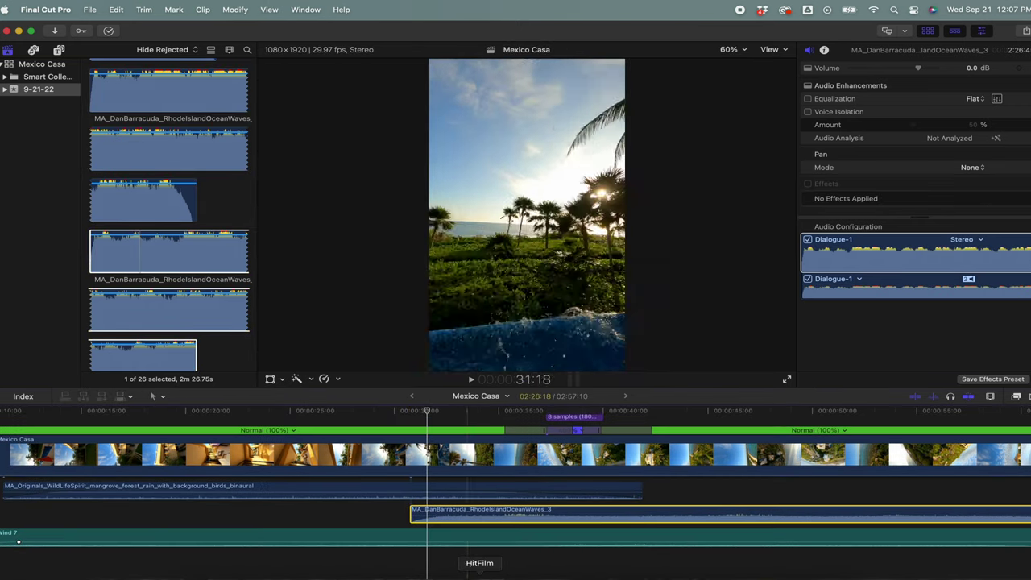
{"action": "left_click_drag", "start_coordinate": [409, 514], "coordinate": [442, 514]}
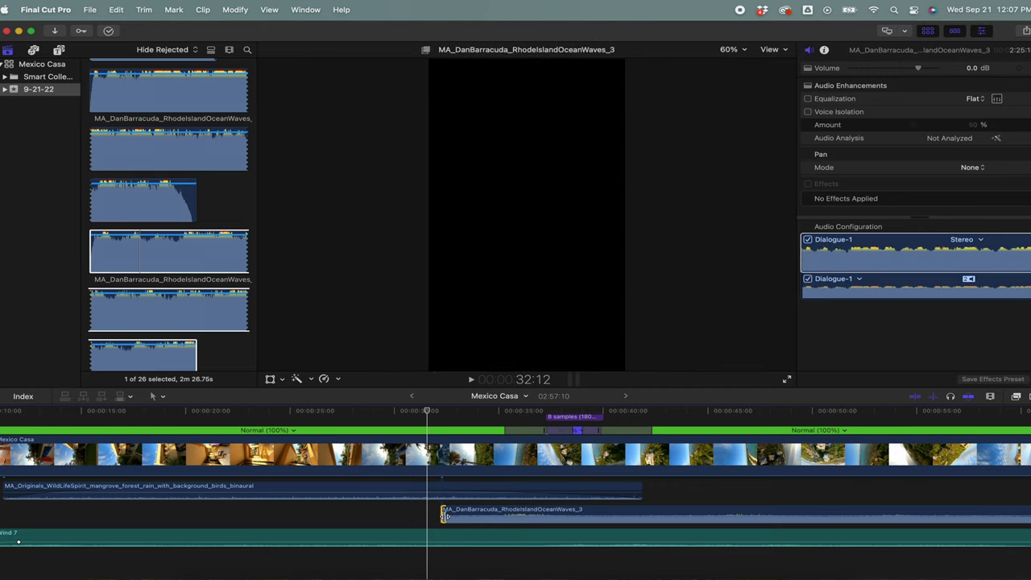
- Lower the ocean waves clip to -21 dB and move it earlier to start at about 28 seconds
{"action": "left_click_drag", "start_coordinate": [617, 517], "coordinate": [616, 521]}
{"action": "scroll", "coordinate": [615, 521], "scroll_direction": "right", "scroll_amount": 2}
{"action": "left_click", "coordinate": [400, 512]}
{"action": "left_click_drag", "start_coordinate": [400, 512], "coordinate": [323, 514]}
- Play back the entry of the ocean waves from just before the clip's start to check the mix
{"action": "left_click", "coordinate": [293, 517]}
{"action": "key", "text": "space"}
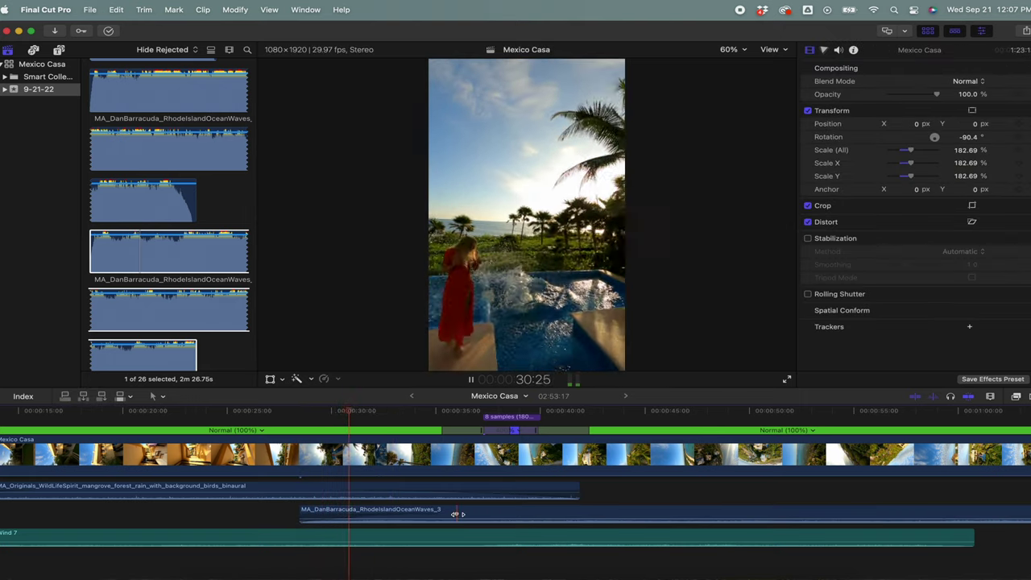
{"action": "scroll", "coordinate": [455, 514], "scroll_direction": "right", "scroll_amount": 3}
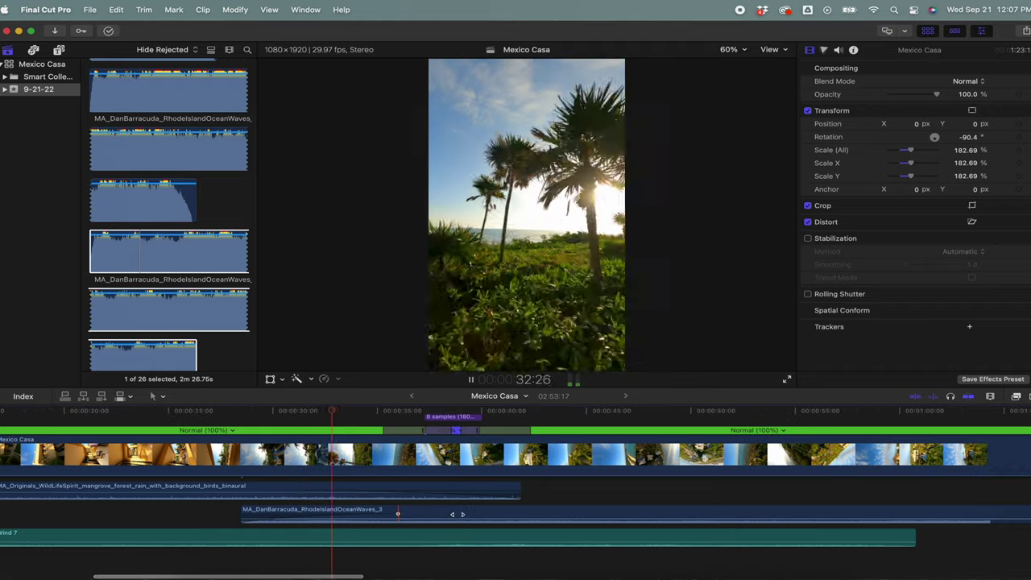
{"action": "scroll", "coordinate": [457, 518], "scroll_direction": "right", "scroll_amount": 3}
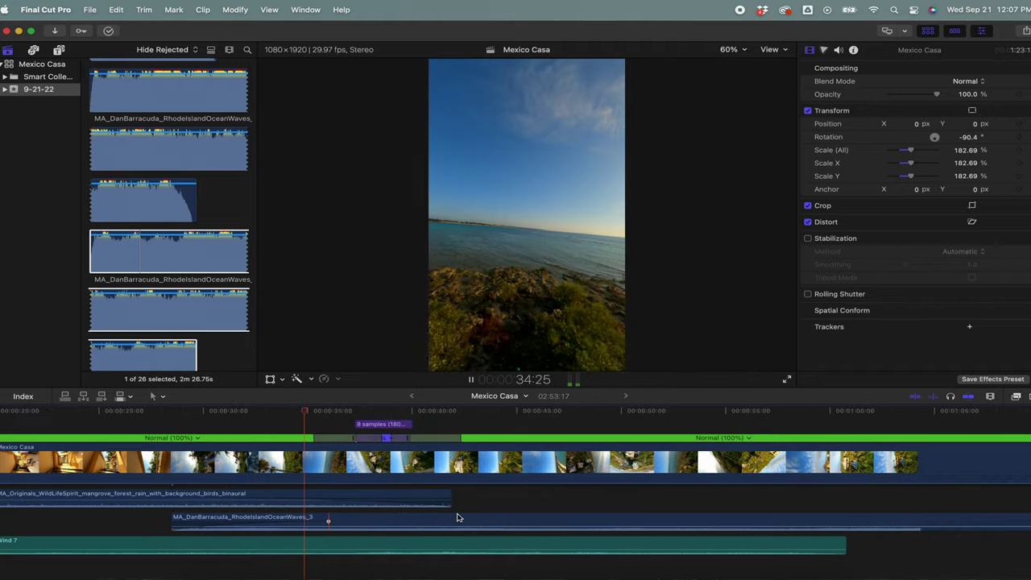
{"action": "key", "text": "space"}
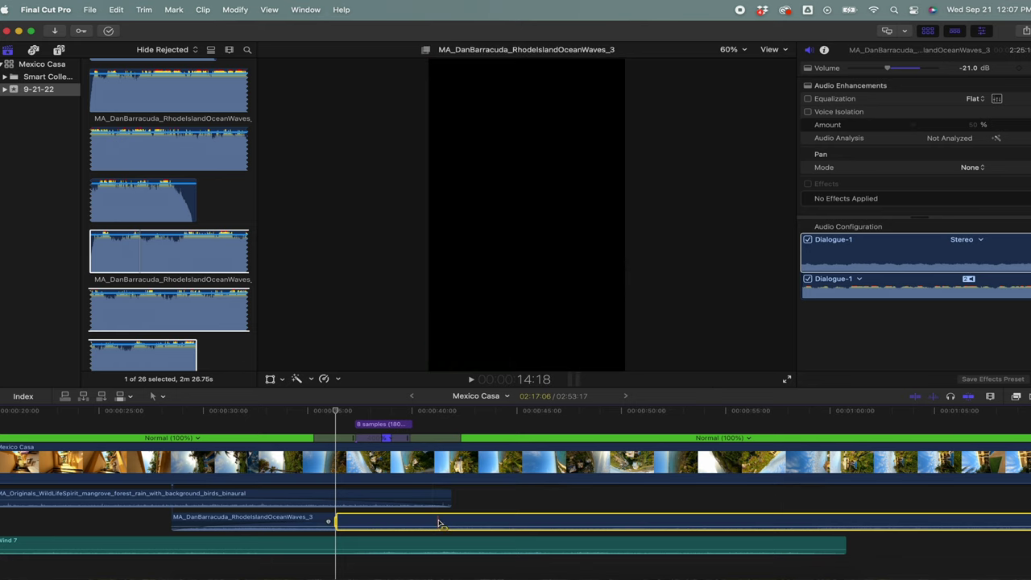
- Dip the ocean waves volume to -34 dB between about 37 and 40 seconds, ramping back to -21 dB at about 42 seconds
{"action": "left_click_drag", "start_coordinate": [387, 524], "coordinate": [352, 528]}
{"action": "left_click", "coordinate": [341, 571]}
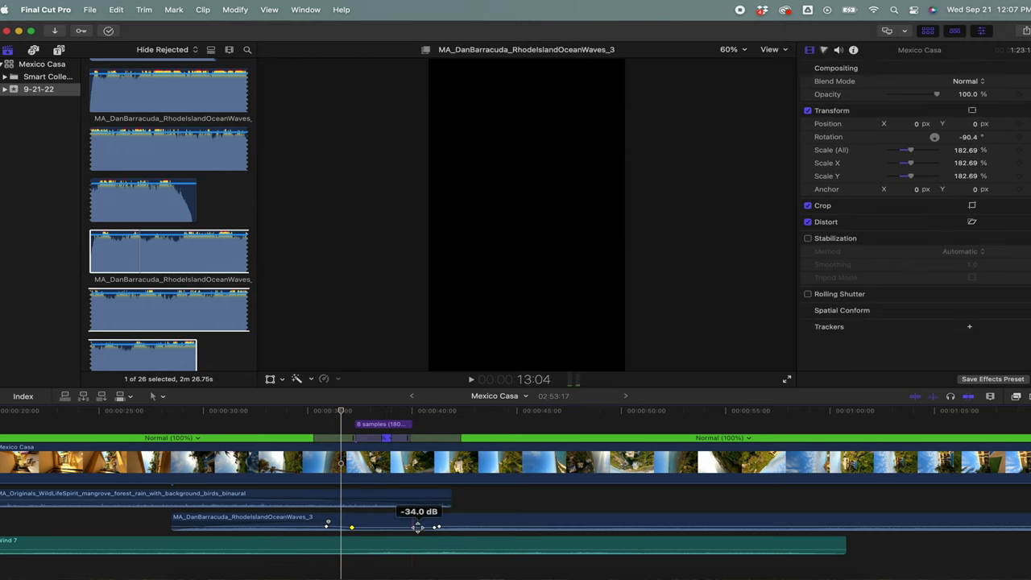
{"action": "left_click_drag", "start_coordinate": [434, 530], "coordinate": [457, 530]}
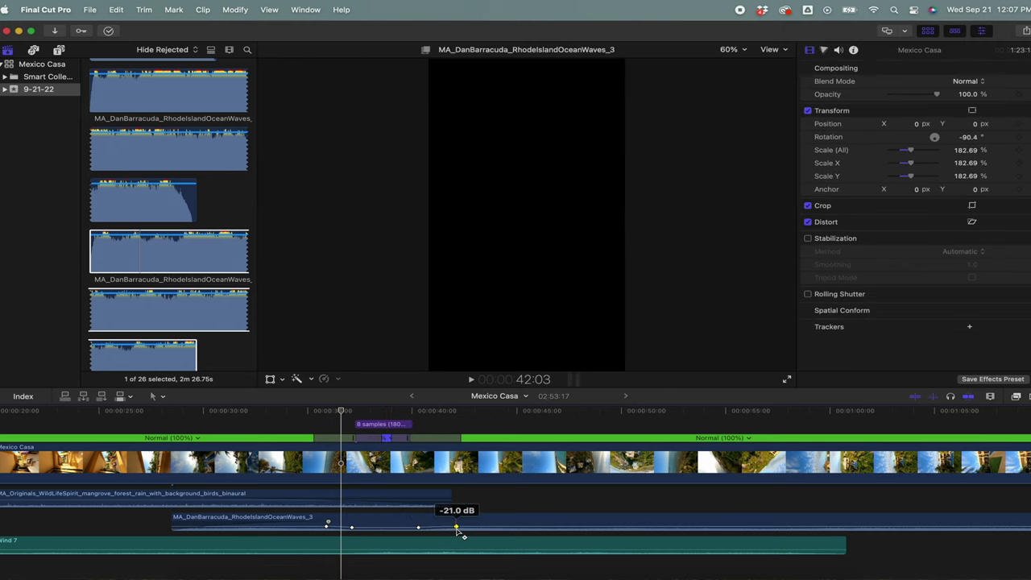
{"action": "key", "text": "super+minus"}
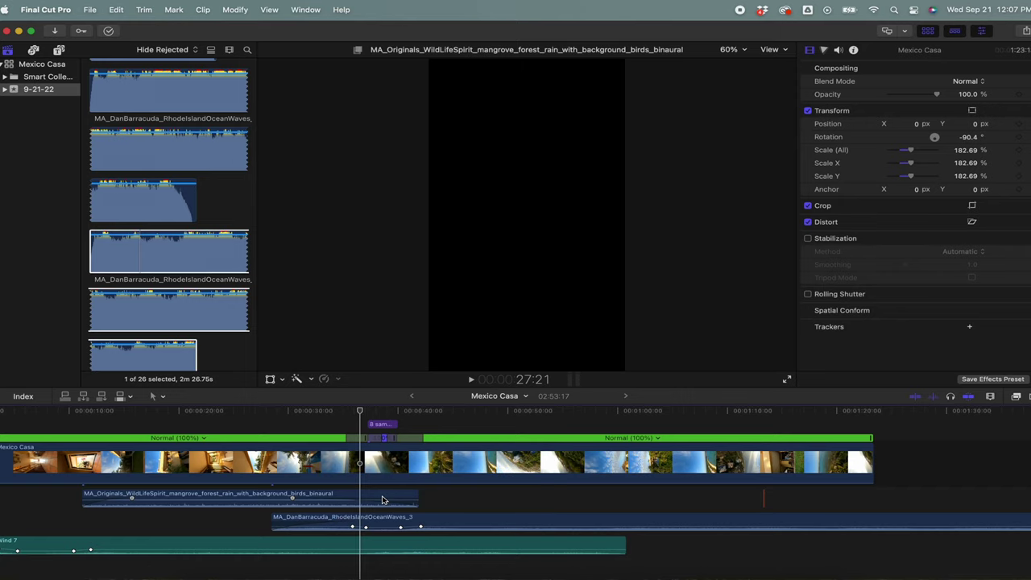
- Shorten the mangrove rain clip's end and stretch the ocean waves' volume dip to about 46 seconds, ramping back up by about 51 seconds
{"action": "key", "text": "Delete"}
{"action": "left_click_drag", "start_coordinate": [445, 492], "coordinate": [500, 519]}
{"action": "scroll", "coordinate": [350, 561], "scroll_direction": "right", "scroll_amount": 1}
{"action": "left_click_drag", "start_coordinate": [376, 519], "coordinate": [439, 520]}
- Cut the ocean waves clip at the video's end and add volume keyframes to the Wind 7 clip at about 37 and 40 seconds
{"action": "key", "text": "super+b"}
{"action": "left_click", "coordinate": [392, 543]}
{"action": "left_click", "coordinate": [342, 542], "text": "alt"}
{"action": "left_click", "coordinate": [377, 544], "text": "alt"}
{"action": "key", "text": "space"}
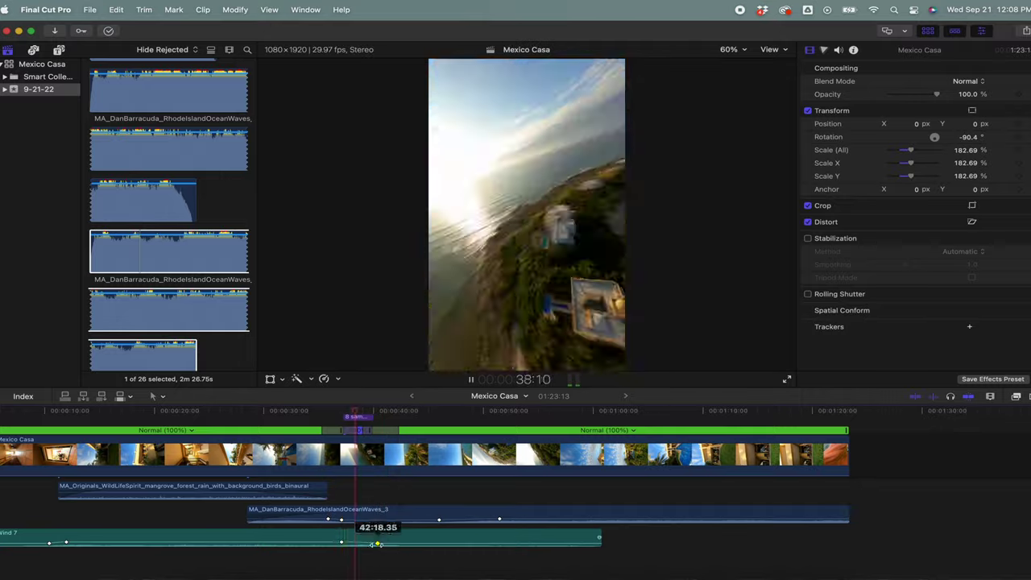
{"action": "left_click", "coordinate": [415, 542]}
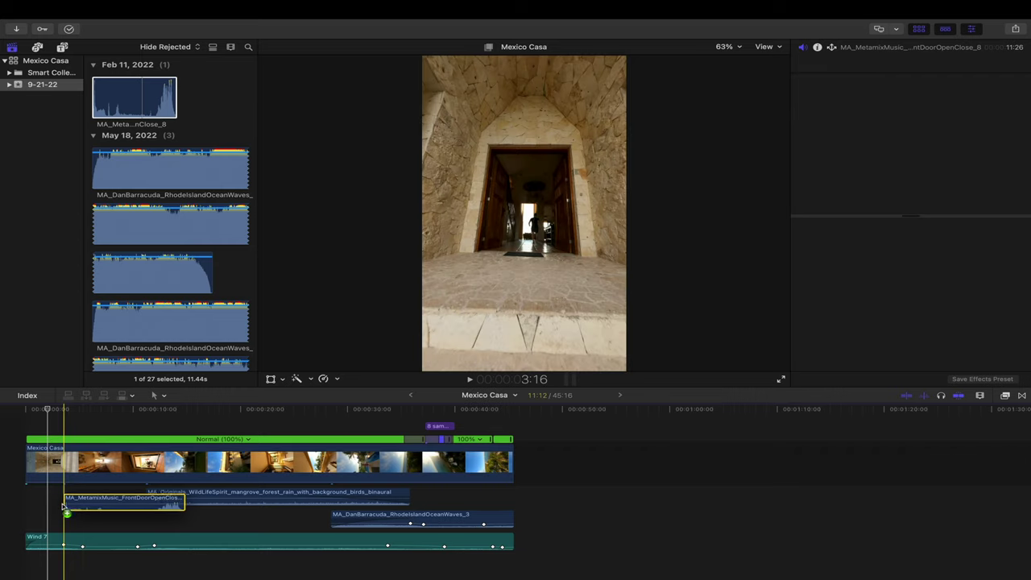
- Add the MetamixMusic_FrontDoorOpenClose_8 sound at the start of the timeline, shortened to about 1.6 seconds, and play it back
{"action": "left_click_drag", "start_coordinate": [61, 493], "coordinate": [60, 508]}
{"action": "scroll", "coordinate": [63, 508], "scroll_direction": "left", "scroll_amount": 5}
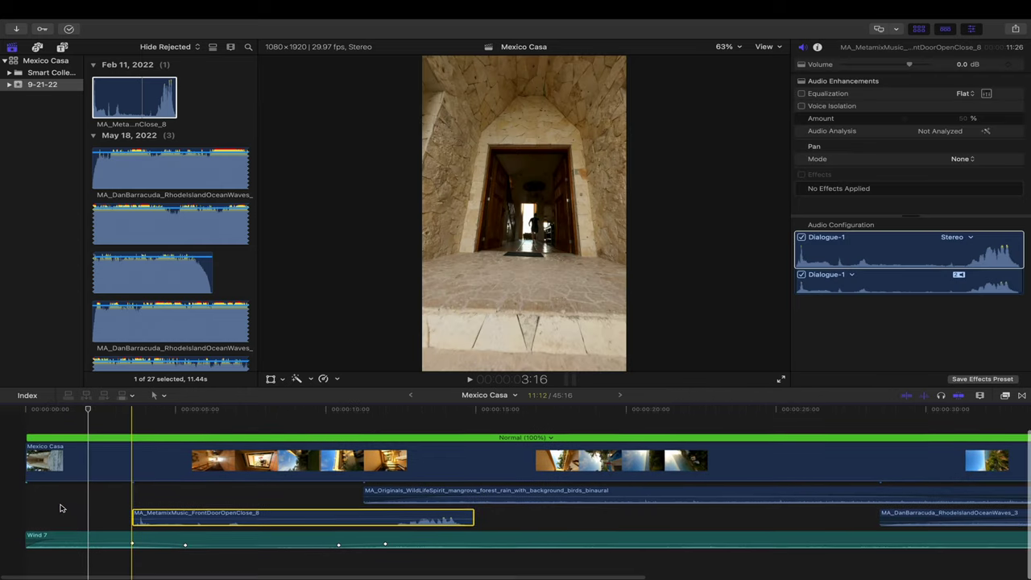
{"action": "left_click", "coordinate": [42, 514]}
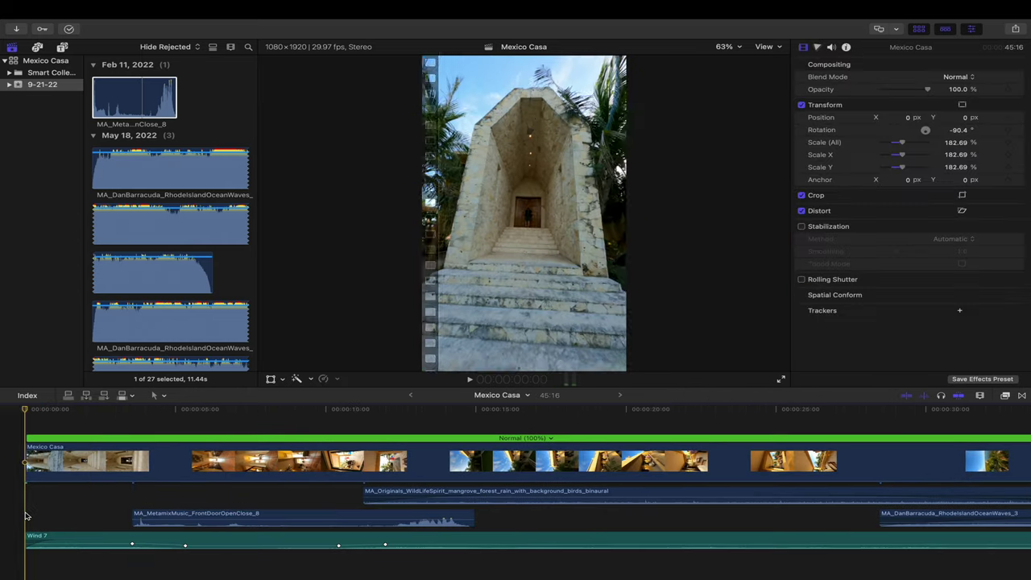
{"action": "left_click_drag", "start_coordinate": [200, 520], "coordinate": [94, 520]}
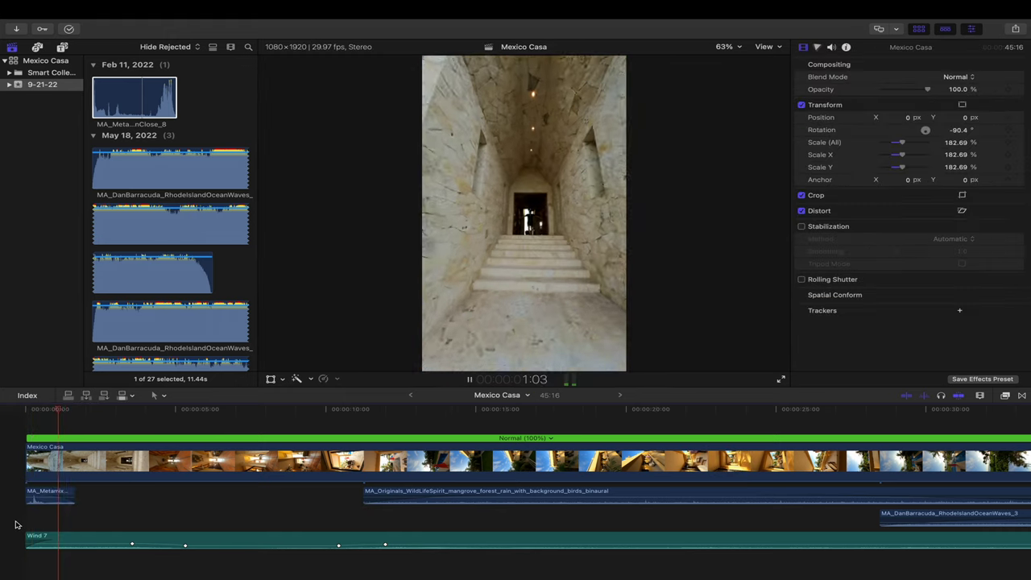
{"action": "key", "text": "space"}
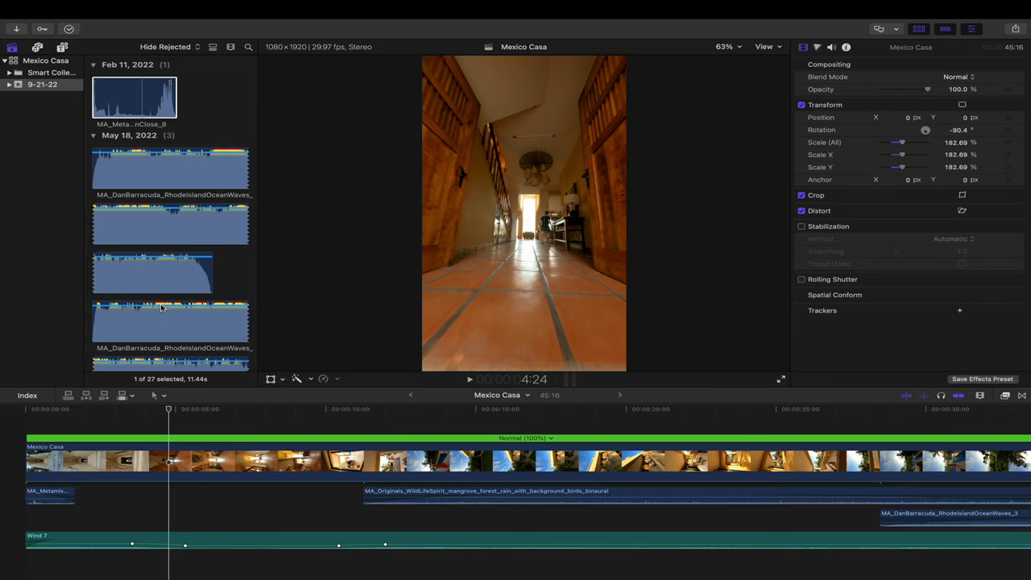
- Add the Woosh 6 (0-03) sound to the timeline, starting at about 3.5 seconds and slowed to 80%
{"action": "scroll", "coordinate": [161, 308], "scroll_direction": "up", "scroll_amount": 15}
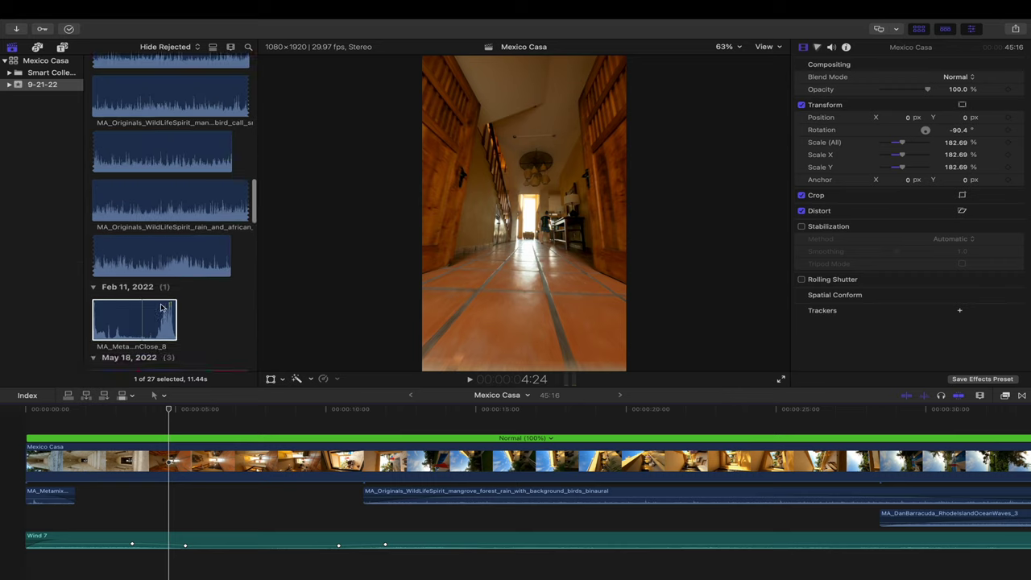
{"action": "scroll", "coordinate": [161, 308], "scroll_direction": "down", "scroll_amount": 5}
{"action": "left_click", "coordinate": [119, 262]}
{"action": "left_click_drag", "start_coordinate": [132, 149], "coordinate": [228, 495]}
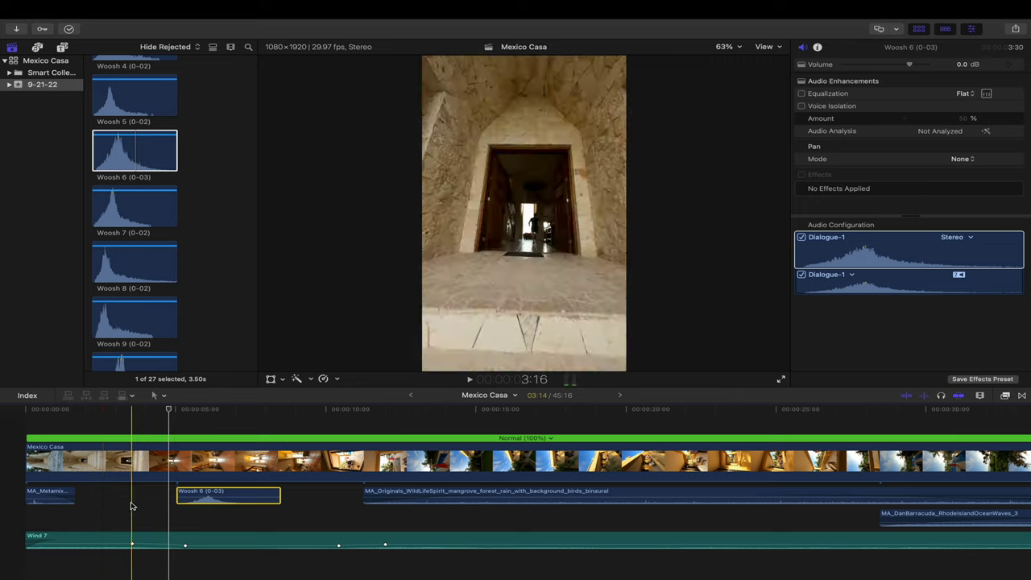
{"action": "left_click", "coordinate": [164, 512]}
{"action": "left_click_drag", "start_coordinate": [266, 494], "coordinate": [210, 500]}
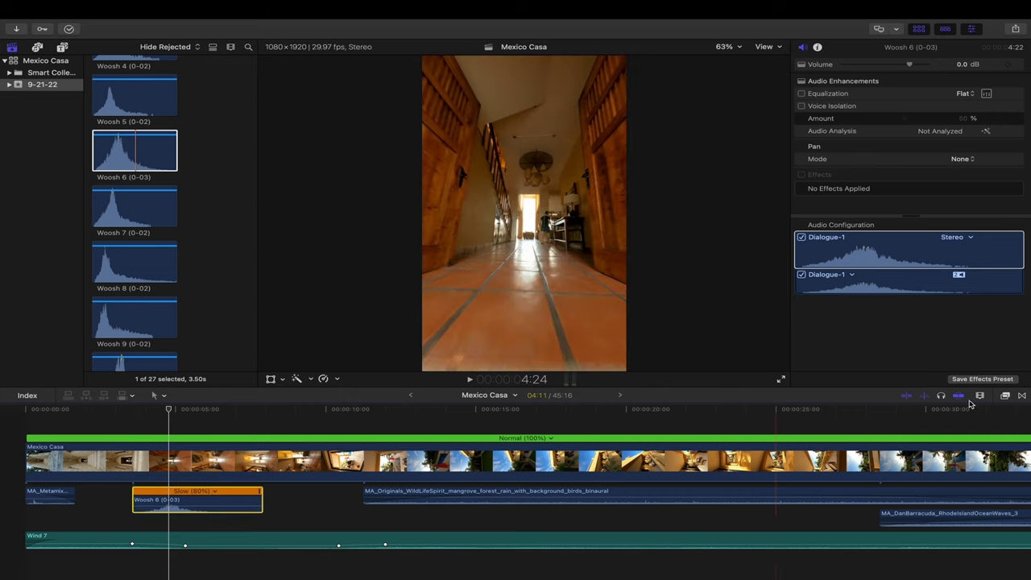
- Play back the first whoosh, restore its speed to 100% and shift it to start at about 4 seconds
{"action": "left_click", "coordinate": [1005, 396]}
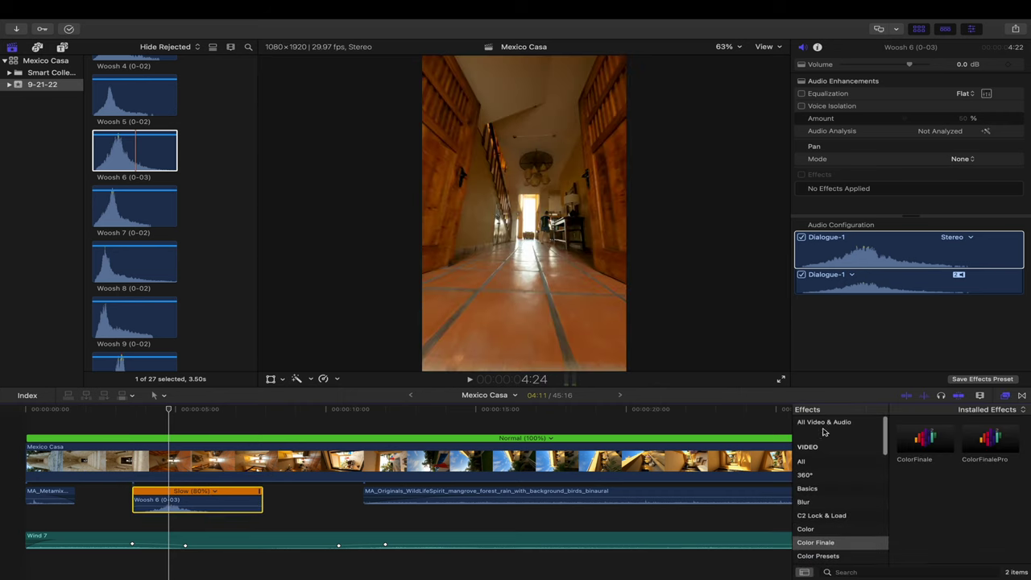
{"action": "left_click", "coordinate": [133, 523]}
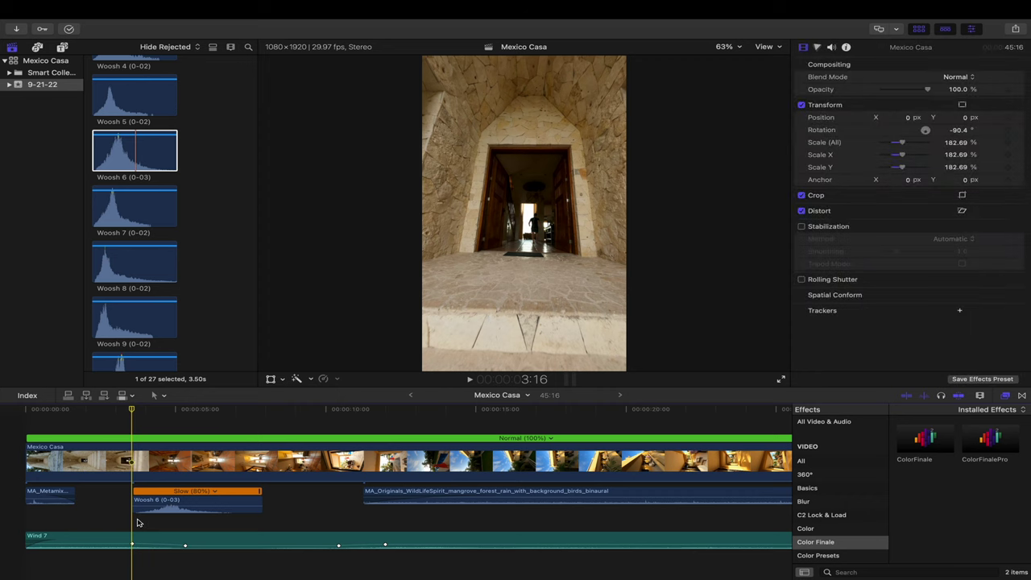
{"action": "key", "text": "space"}
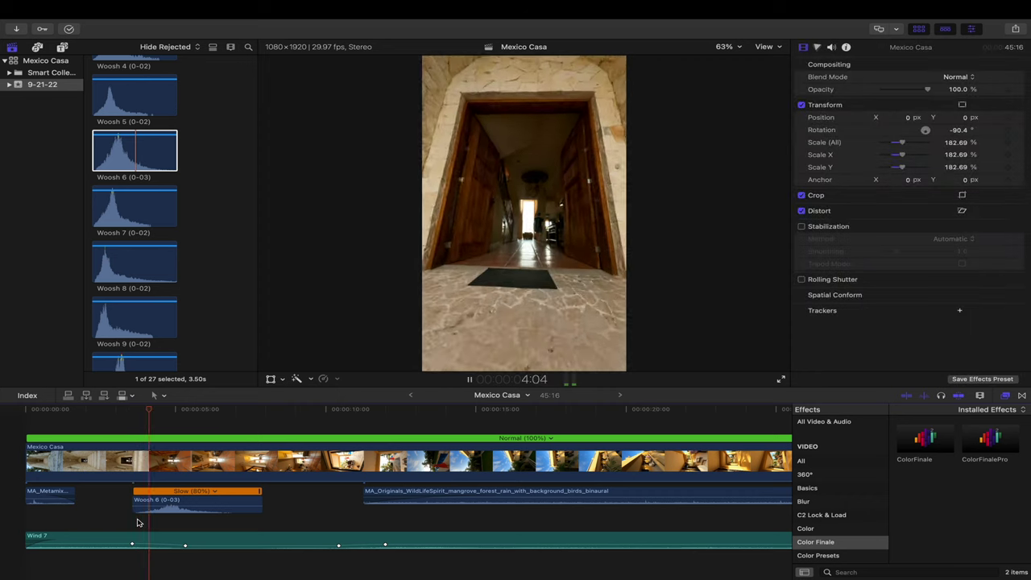
{"action": "key", "text": "space"}
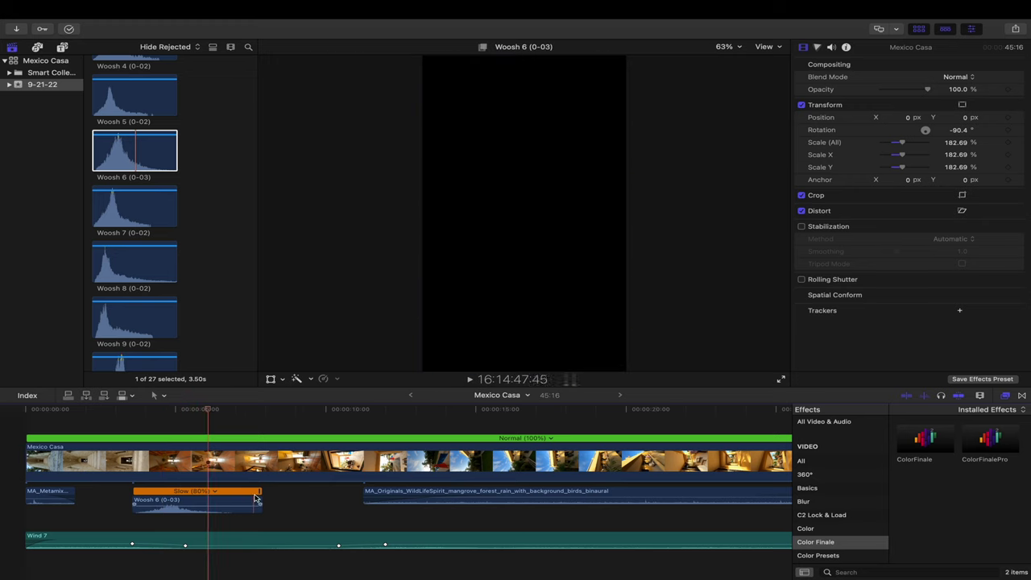
{"action": "left_click", "coordinate": [236, 504]}
{"action": "left_click", "coordinate": [145, 519]}
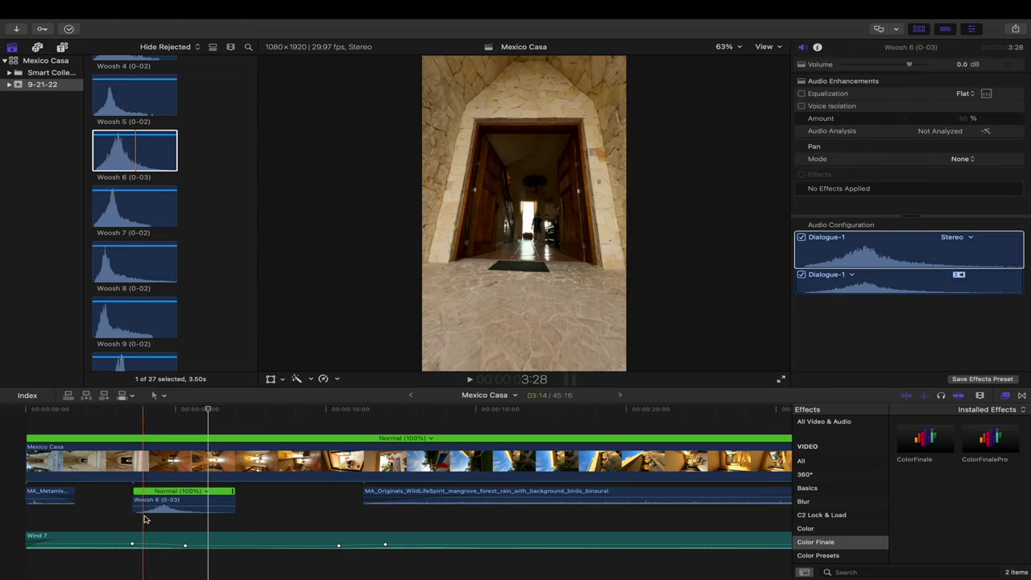
{"action": "key", "text": "space"}
{"action": "left_click", "coordinate": [160, 503]}
{"action": "left_click_drag", "start_coordinate": [159, 504], "coordinate": [170, 504]}
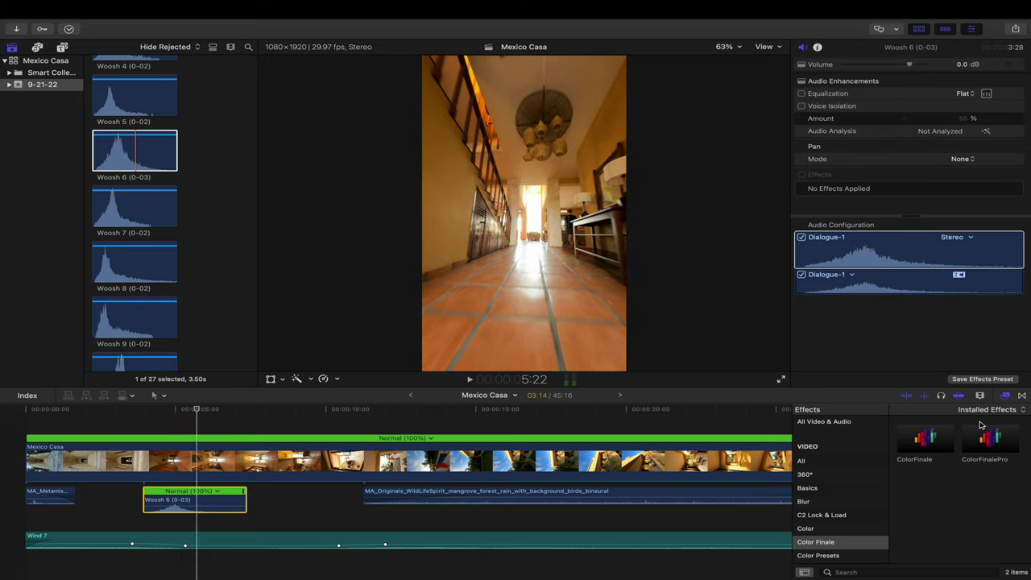
- Apply the AULowpass effect to the first Woosh 6 clip and play it back
{"action": "left_click", "coordinate": [843, 422]}
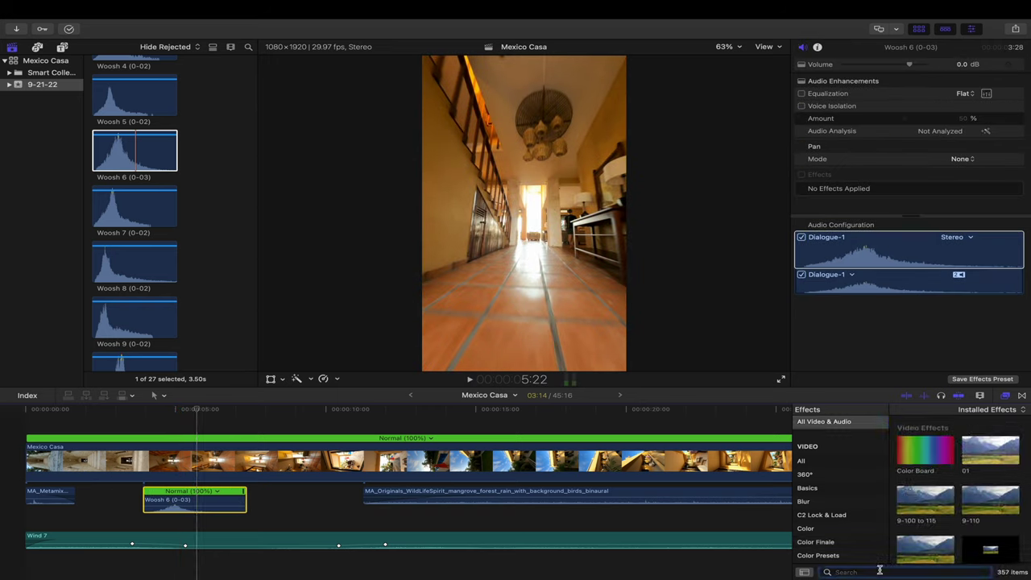
{"action": "left_click_drag", "start_coordinate": [911, 438], "coordinate": [189, 501]}
{"action": "left_click", "coordinate": [154, 525]}
{"action": "key", "text": "space"}
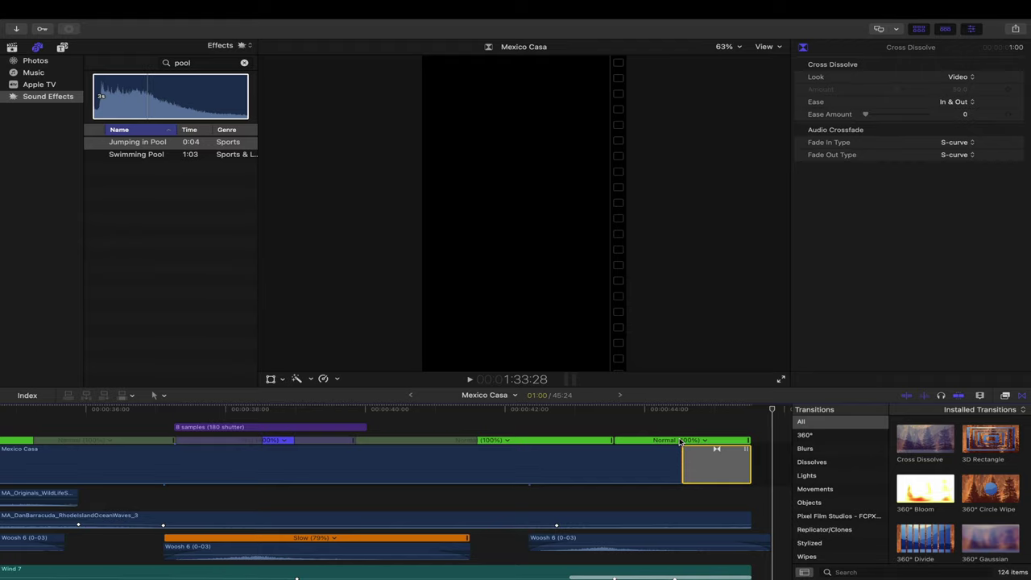
- Play the closing cross dissolve and trim the last Woosh 6 clip to end with the video
{"action": "left_click", "coordinate": [679, 429]}
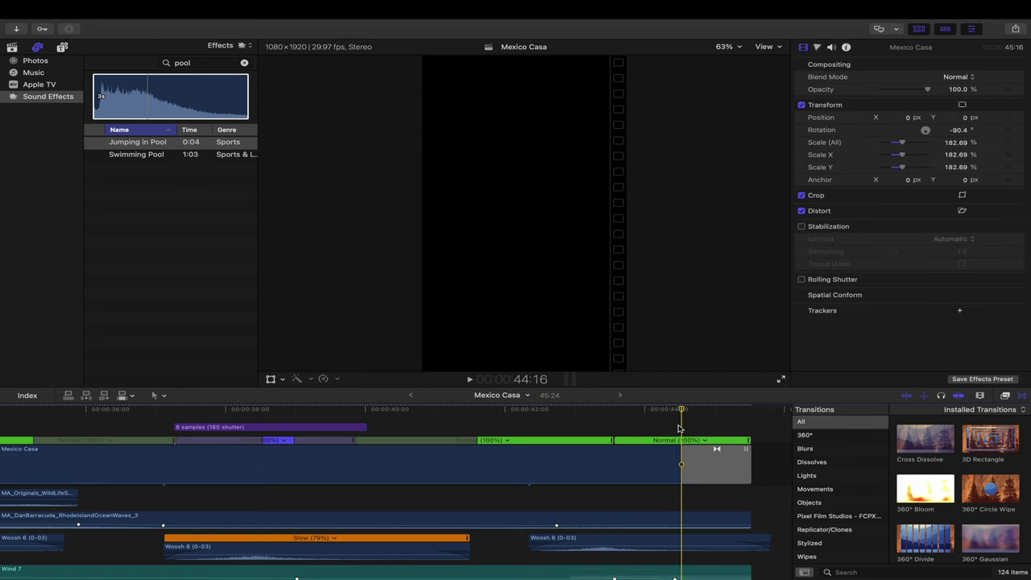
{"action": "key", "text": "space"}
{"action": "key", "text": "space"}
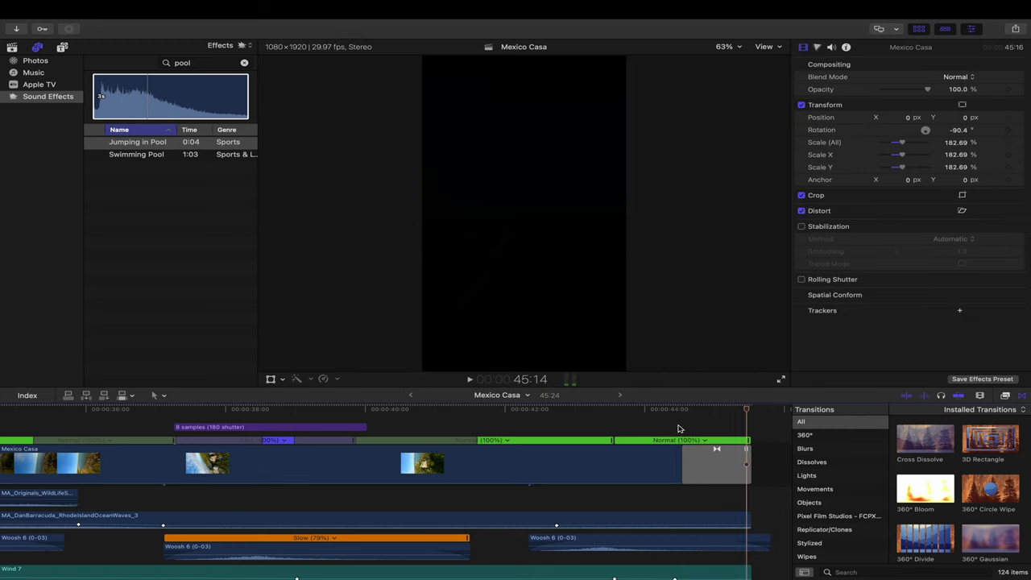
{"action": "key", "text": "super+minus"}
{"action": "left_click_drag", "start_coordinate": [759, 543], "coordinate": [748, 542]}
{"action": "key", "text": "super+minus"}
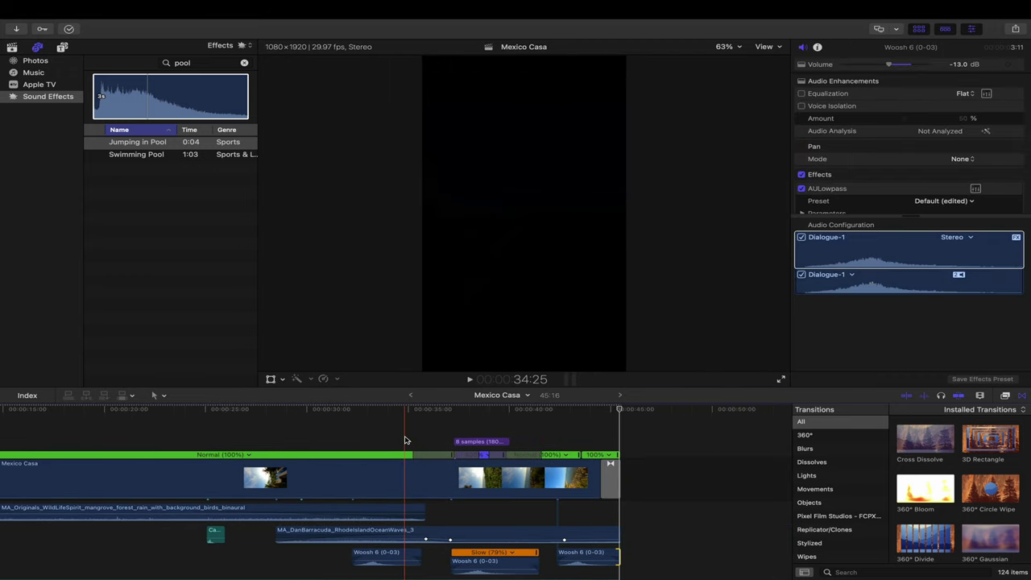
- Apply the ColorFinalePro effect to the Mexico Casa clip, previewing the exterior shot at about 15:21
{"action": "scroll", "coordinate": [405, 440], "scroll_direction": "left", "scroll_amount": 3}
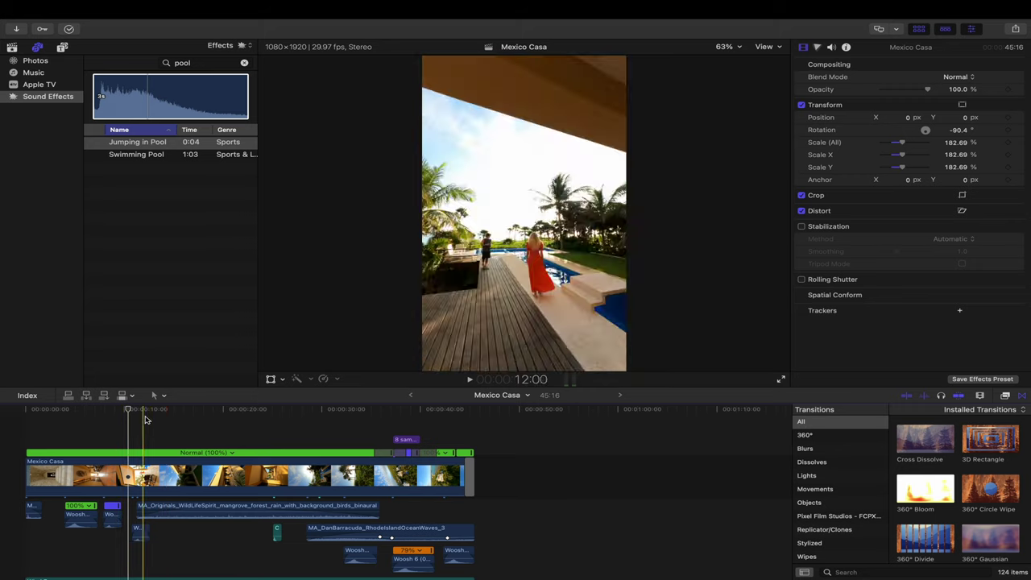
{"action": "left_click", "coordinate": [180, 419]}
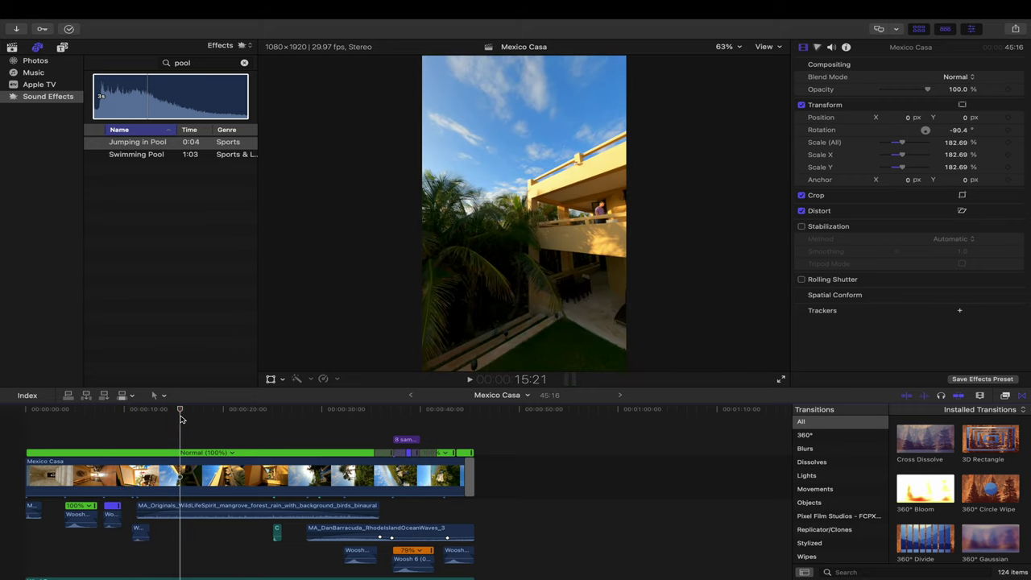
{"action": "left_click", "coordinate": [183, 470]}
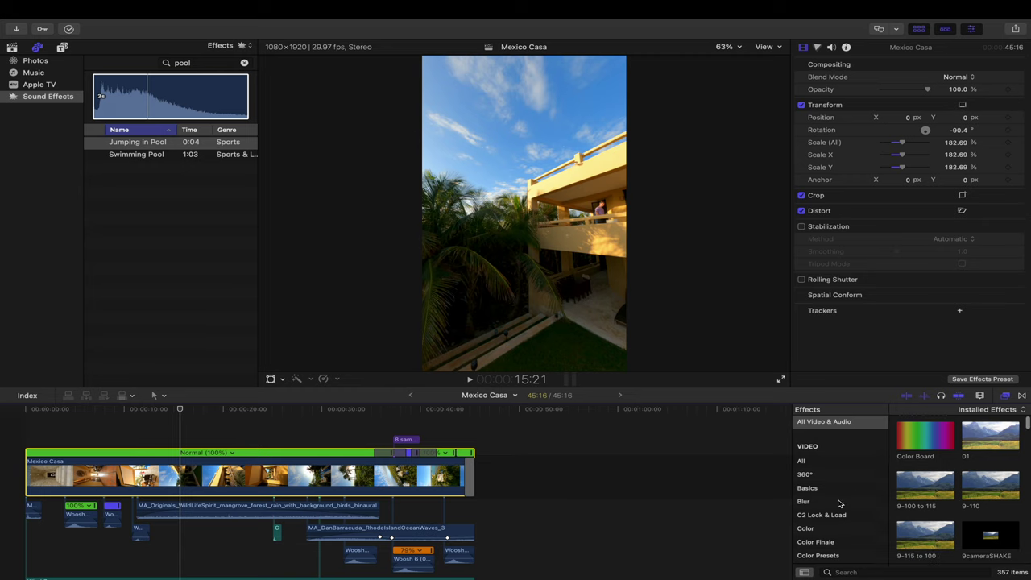
{"action": "scroll", "coordinate": [838, 504], "scroll_direction": "down", "scroll_amount": 3}
{"action": "left_click", "coordinate": [843, 473]}
{"action": "double_click", "coordinate": [982, 449]}
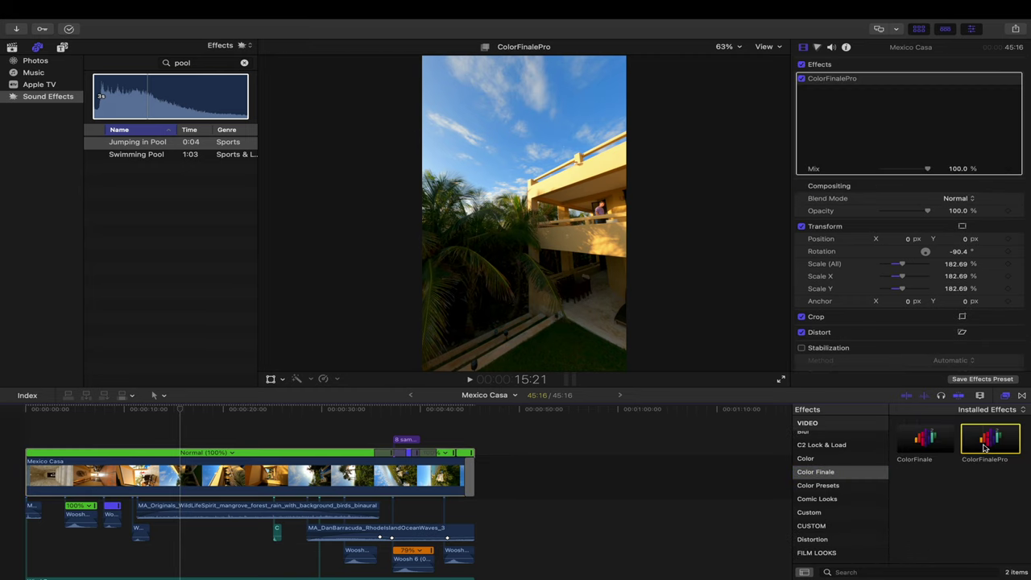
- Browse the LUTs for the ColorFinalePro effect and insert Pro Film Lut 02 as a layer
{"action": "scroll", "coordinate": [968, 314], "scroll_direction": "down", "scroll_amount": 1}
{"action": "left_click", "coordinate": [968, 299]}
{"action": "left_click", "coordinate": [571, 274]}
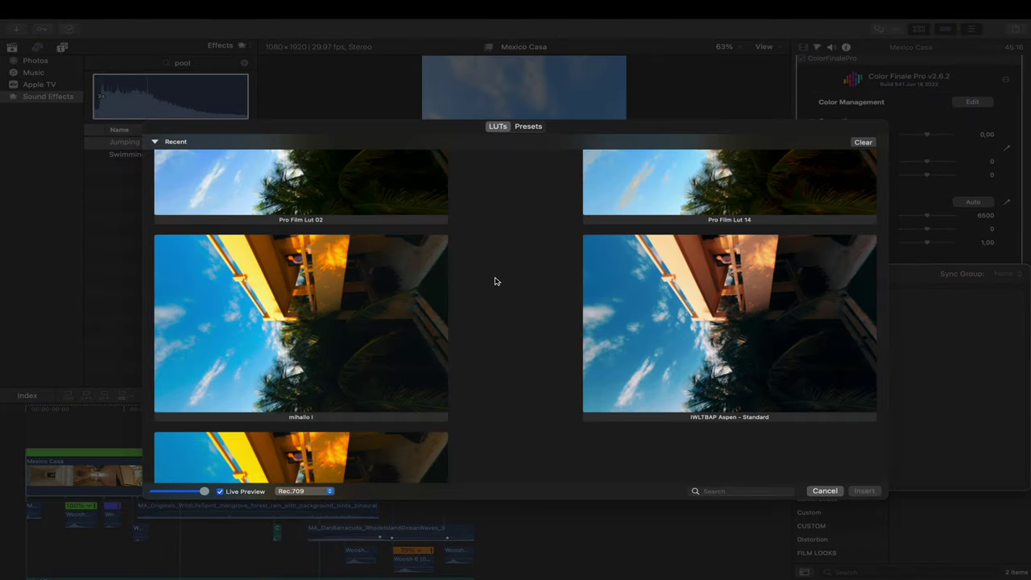
{"action": "scroll", "coordinate": [495, 281], "scroll_direction": "up", "scroll_amount": 3}
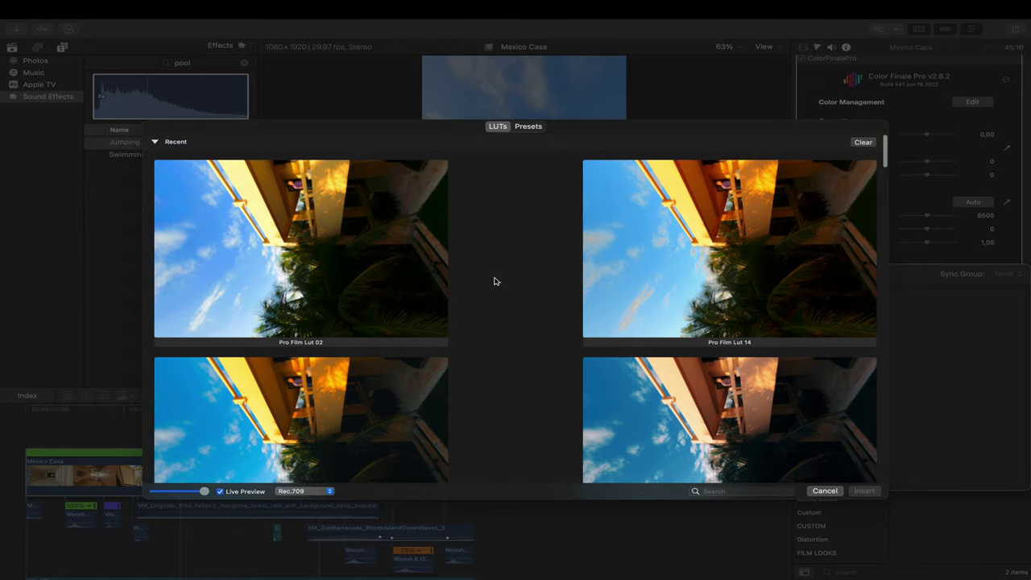
{"action": "scroll", "coordinate": [496, 281], "scroll_direction": "down", "scroll_amount": 5}
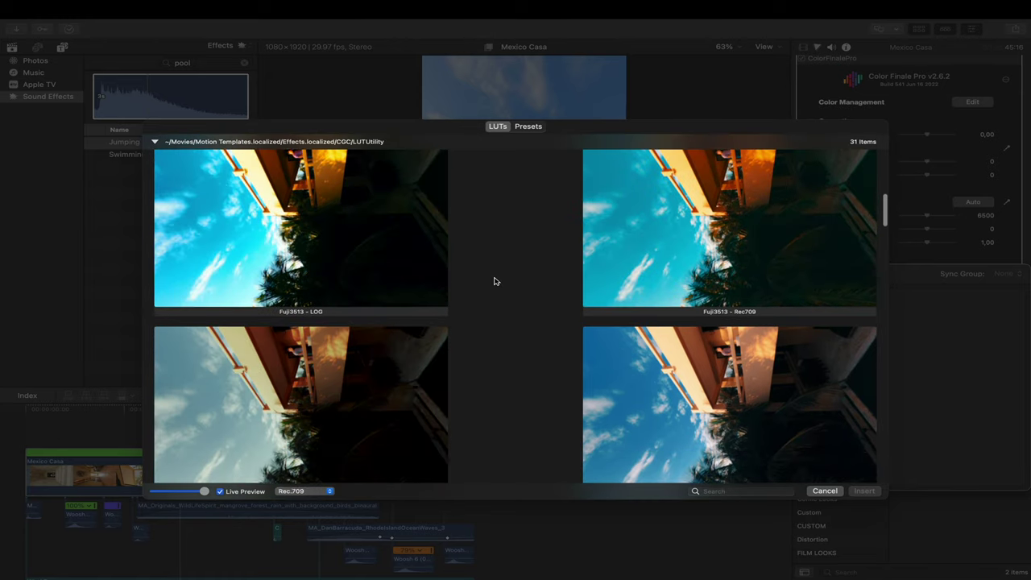
{"action": "scroll", "coordinate": [496, 281], "scroll_direction": "down", "scroll_amount": 2}
{"action": "scroll", "coordinate": [489, 313], "scroll_direction": "down", "scroll_amount": 5}
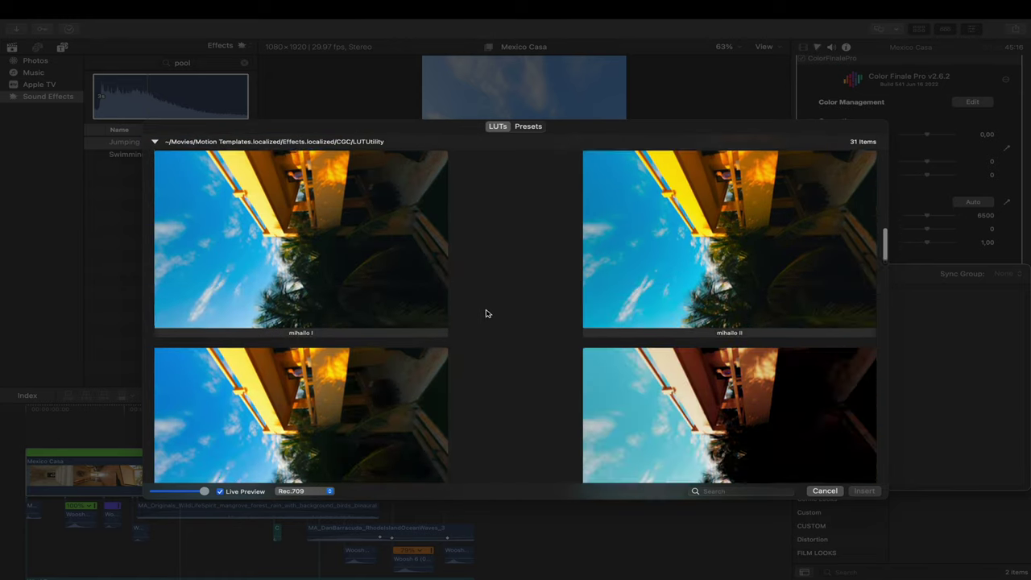
{"action": "scroll", "coordinate": [488, 314], "scroll_direction": "down", "scroll_amount": 6}
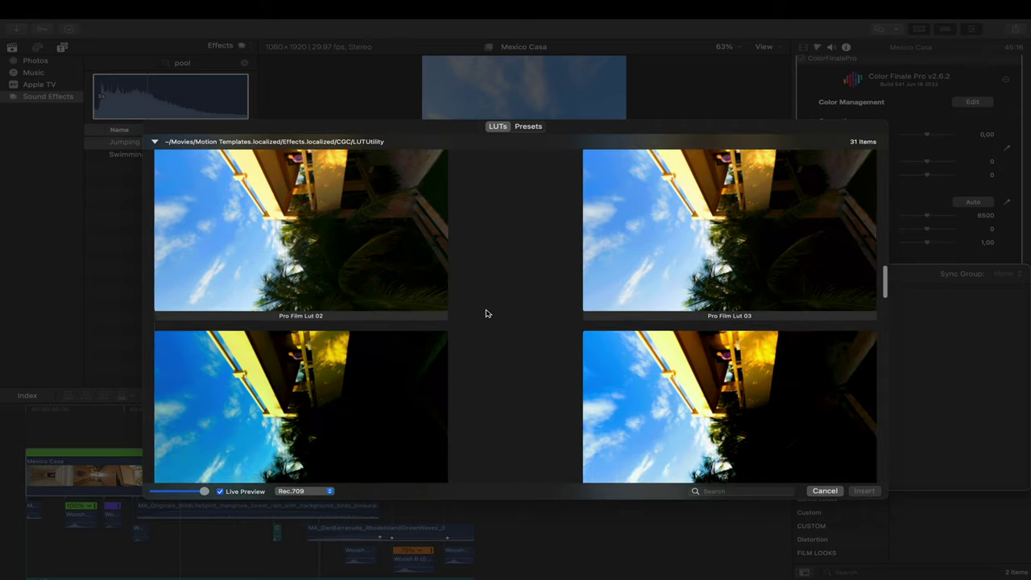
{"action": "scroll", "coordinate": [487, 313], "scroll_direction": "down", "scroll_amount": 5}
{"action": "scroll", "coordinate": [491, 313], "scroll_direction": "up", "scroll_amount": 20}
{"action": "left_click", "coordinate": [329, 273]}
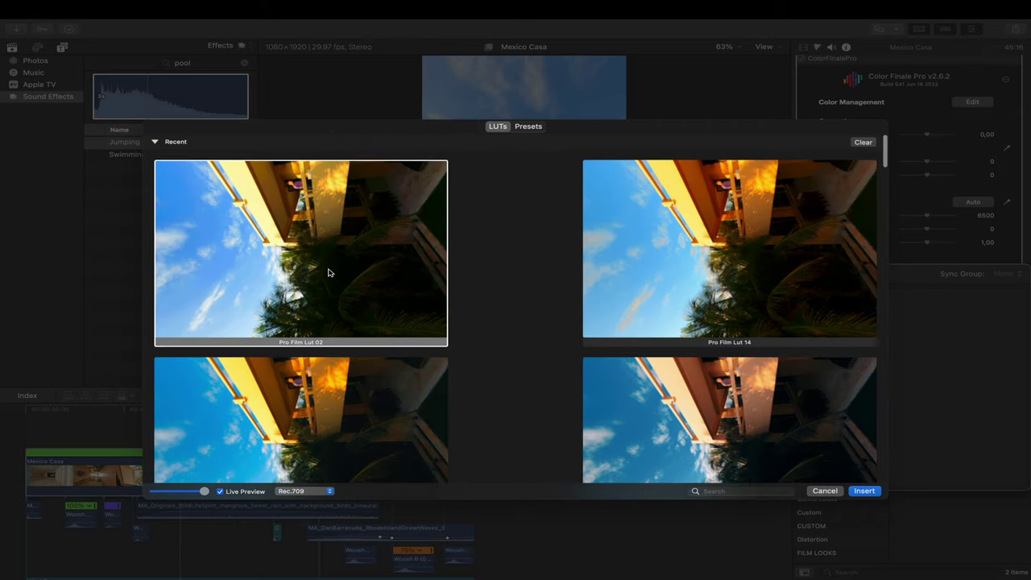
{"action": "left_click", "coordinate": [863, 492]}
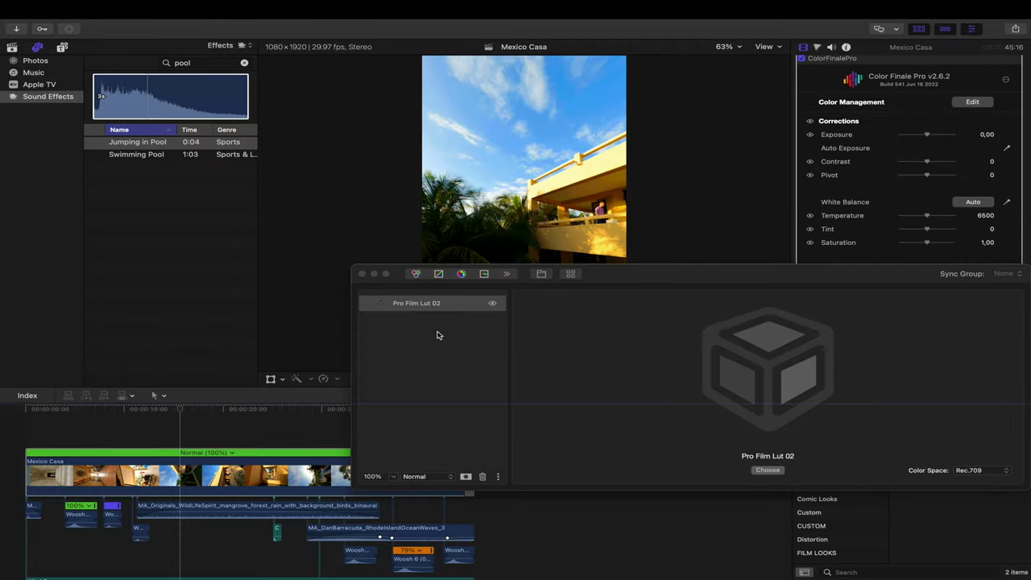
- Move the layers window clear of the preview and reduce the Pro Film Lut 02 layer's opacity to 33%
{"action": "left_click", "coordinate": [654, 273]}
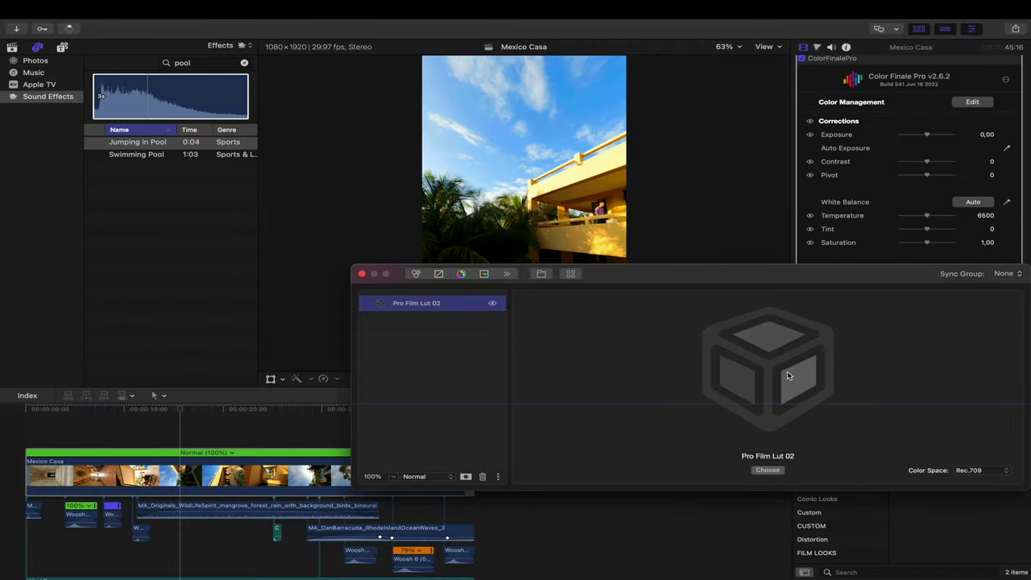
{"action": "left_click_drag", "start_coordinate": [633, 268], "coordinate": [782, 259]}
{"action": "left_click_drag", "start_coordinate": [631, 262], "coordinate": [923, 287]}
{"action": "left_click", "coordinate": [703, 493]}
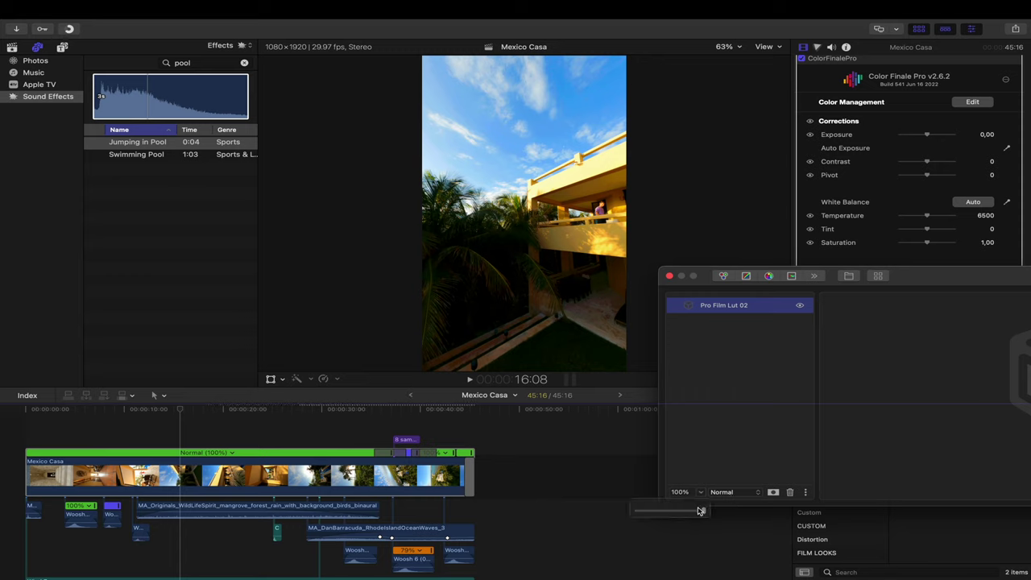
{"action": "mouse_move", "coordinate": [705, 511]}
{"action": "left_mouse_down"}
{"action": "mouse_move", "coordinate": [566, 514]}
{"action": "mouse_move", "coordinate": [704, 510]}
{"action": "left_mouse_up"}
{"action": "left_click_drag", "start_coordinate": [796, 534], "coordinate": [661, 520]}
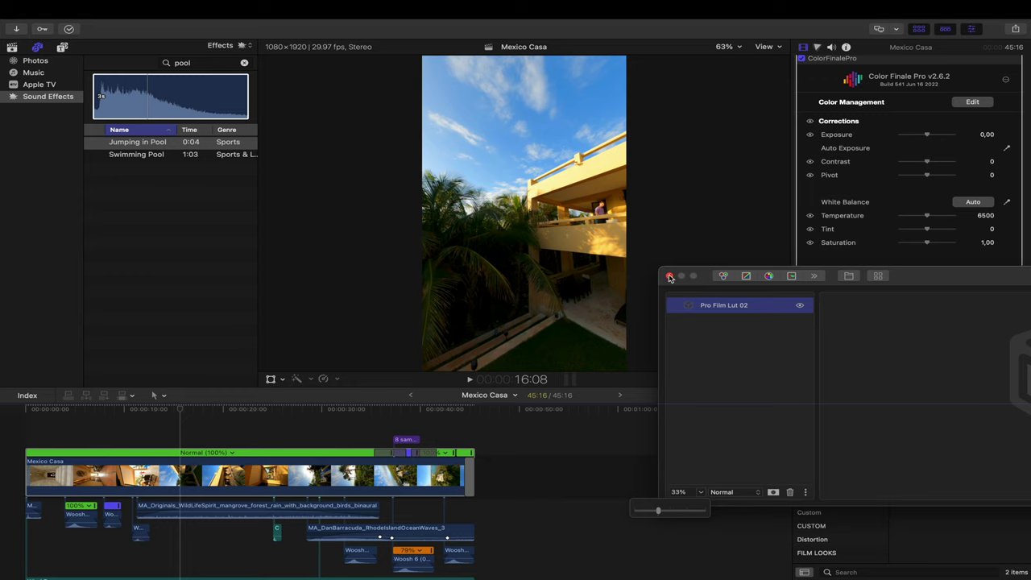
- Try a Six Vectors layer that shifts the blue hue to 0.017, and delete the layer
{"action": "left_click", "coordinate": [769, 277]}
{"action": "left_click_drag", "start_coordinate": [937, 282], "coordinate": [431, 290]}
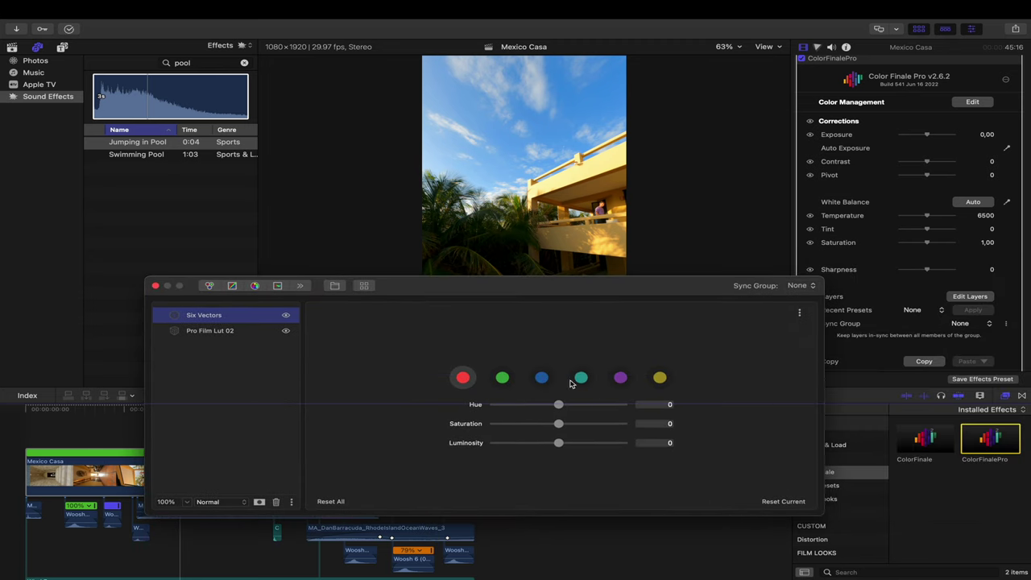
{"action": "left_click", "coordinate": [541, 378]}
{"action": "mouse_move", "coordinate": [548, 405]}
{"action": "left_mouse_down"}
{"action": "mouse_move", "coordinate": [531, 405]}
{"action": "mouse_move", "coordinate": [598, 405]}
{"action": "mouse_move", "coordinate": [561, 406]}
{"action": "left_mouse_up"}
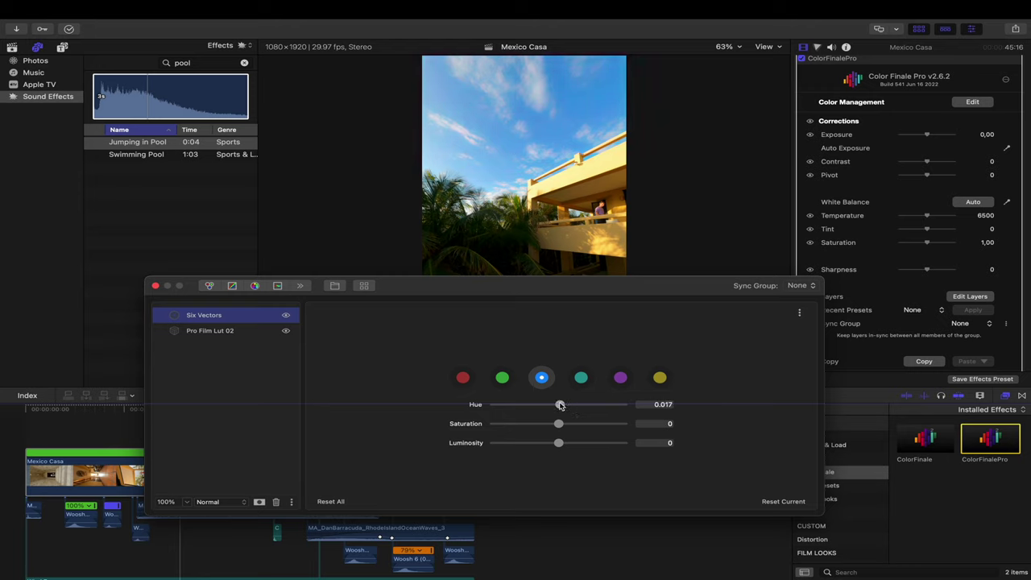
{"action": "key", "text": "Delete"}
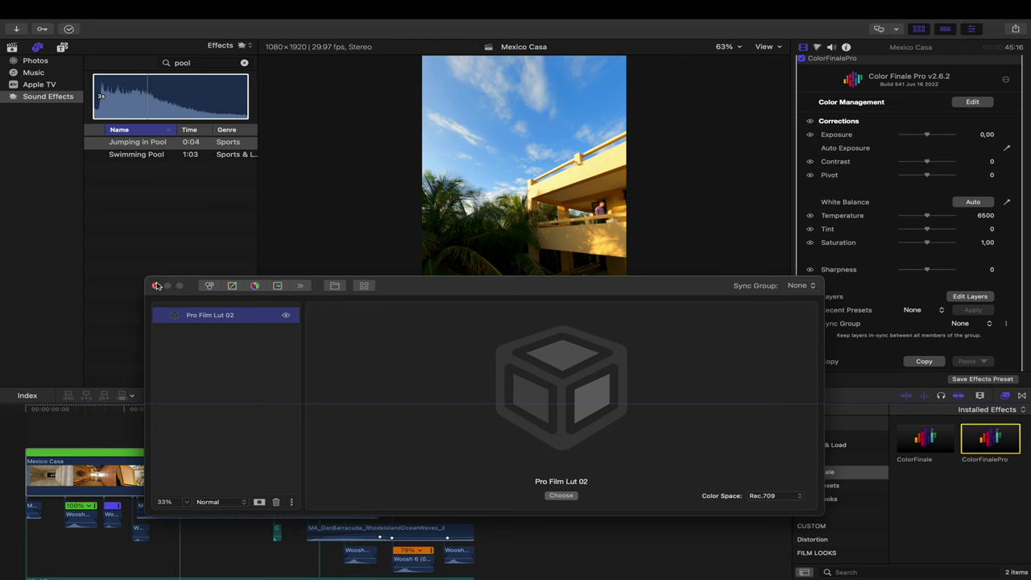
- Close the layers window and set the Mexico Casa clip's highlights exposure to -3% on the color board, using the interior shot at 8:21
{"action": "left_click", "coordinate": [158, 286]}
{"action": "left_click", "coordinate": [172, 471]}
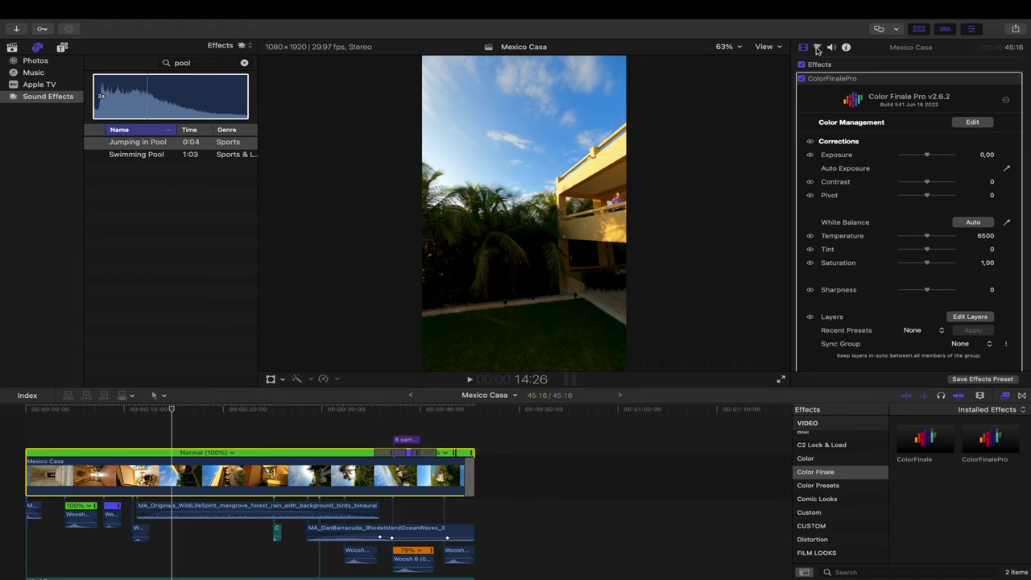
{"action": "left_click", "coordinate": [817, 48]}
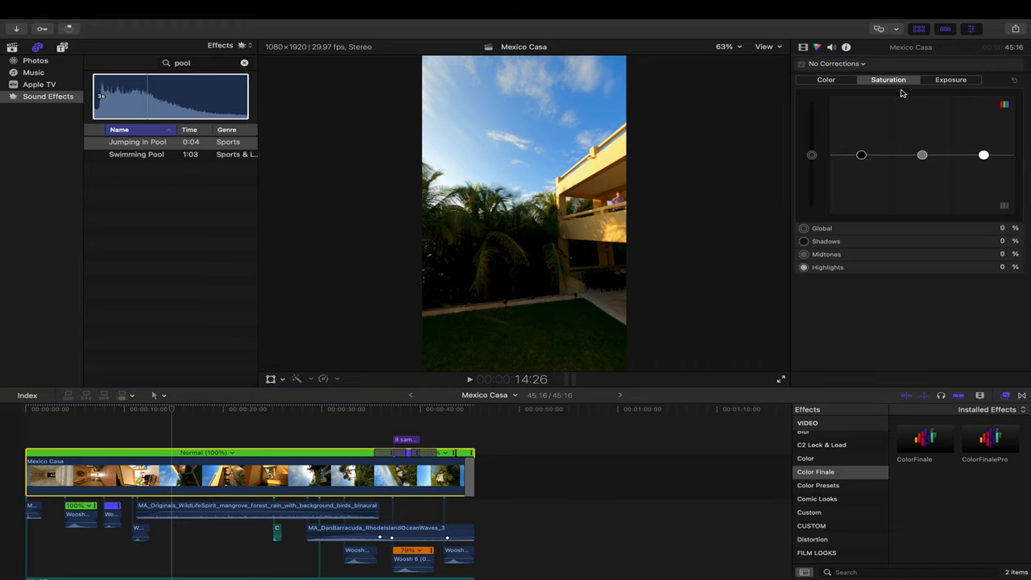
{"action": "left_click", "coordinate": [945, 82]}
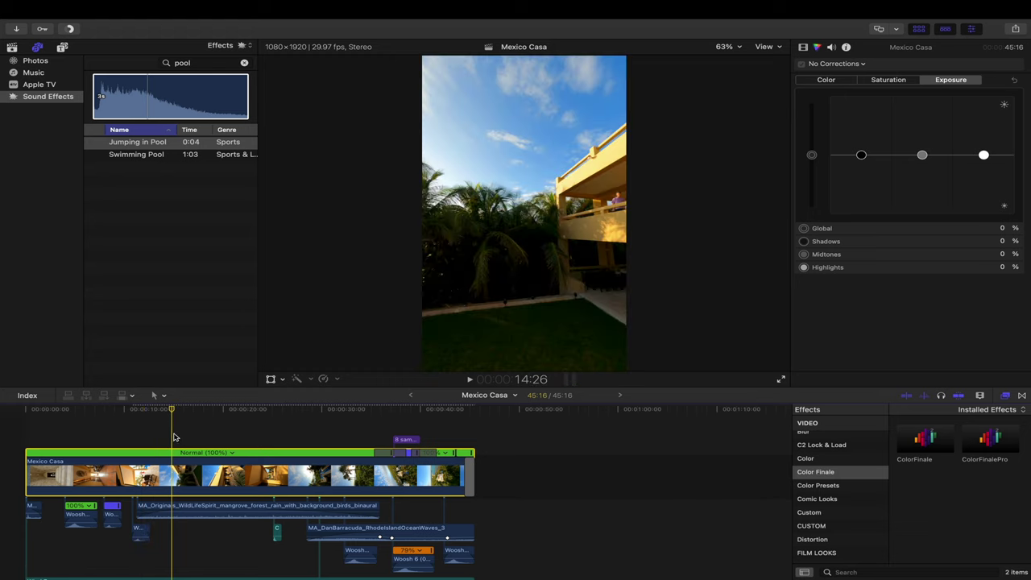
{"action": "left_click", "coordinate": [112, 449]}
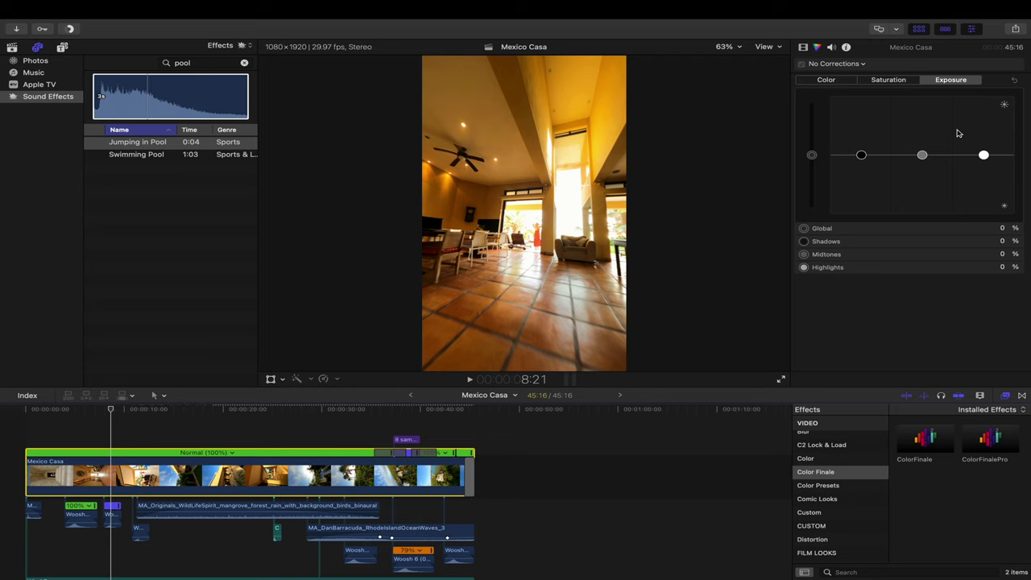
{"action": "left_click_drag", "start_coordinate": [984, 155], "coordinate": [983, 157]}
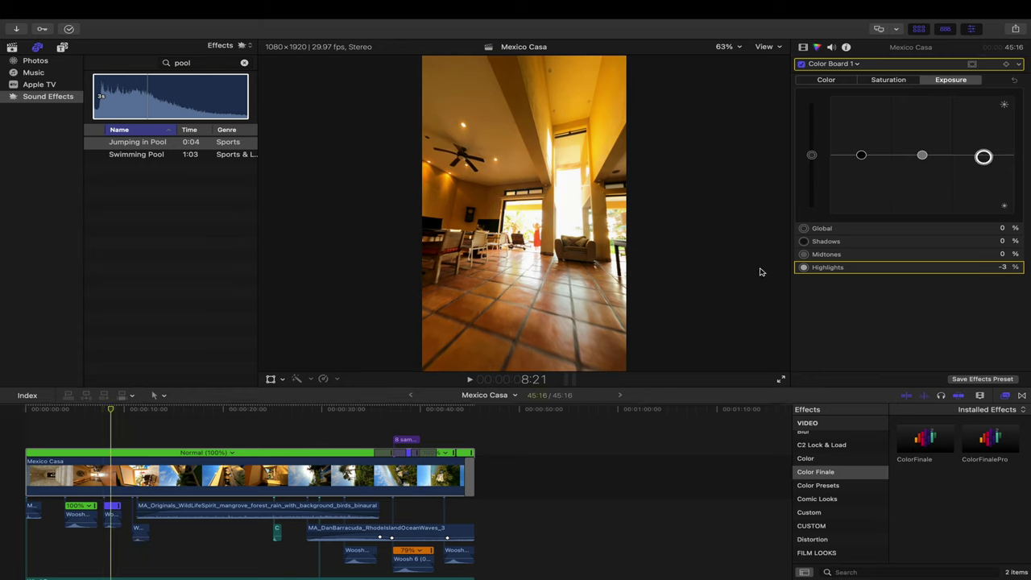
{"action": "left_click", "coordinate": [922, 155]}
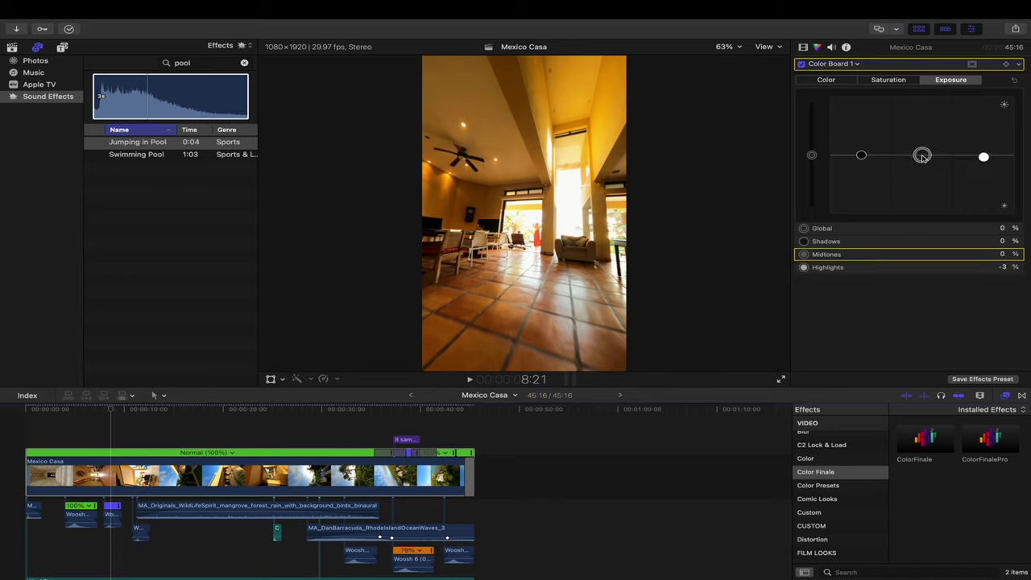